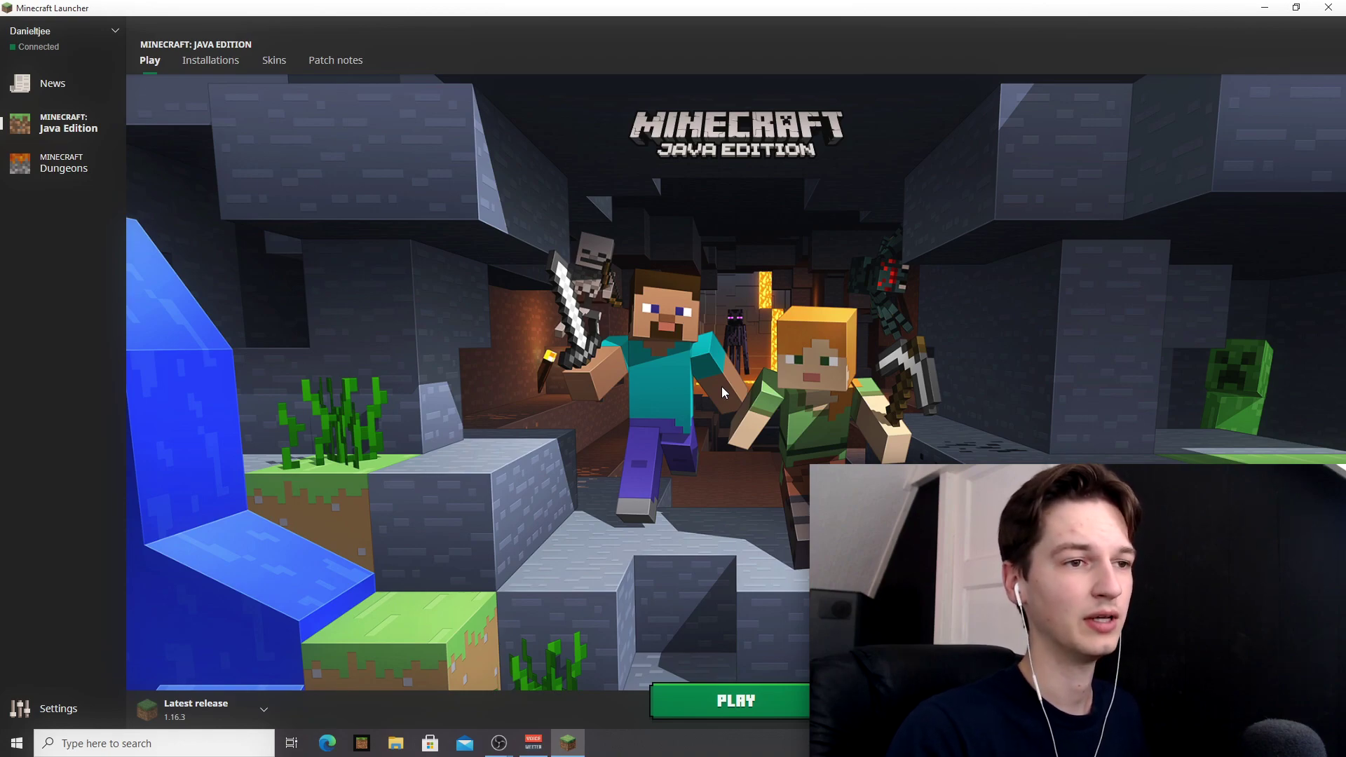
Minimize the Minecraft Launcher Java Edition window to show the desktop
{"action": "left_click", "coordinate": [1264, 8]}
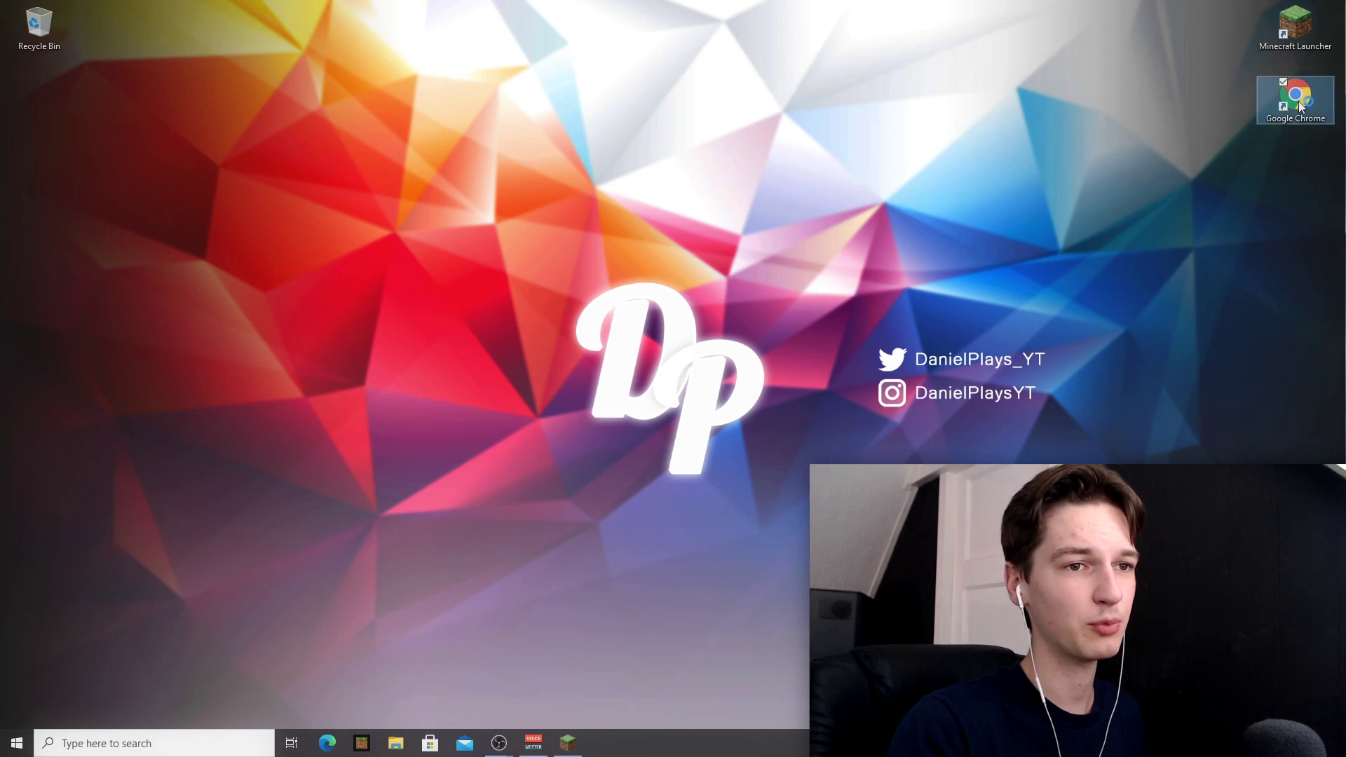
Launch Chrome, Google 'forge', and open the Minecraft Forge downloads site
{"action": "double_click", "coordinate": [1296, 98]}
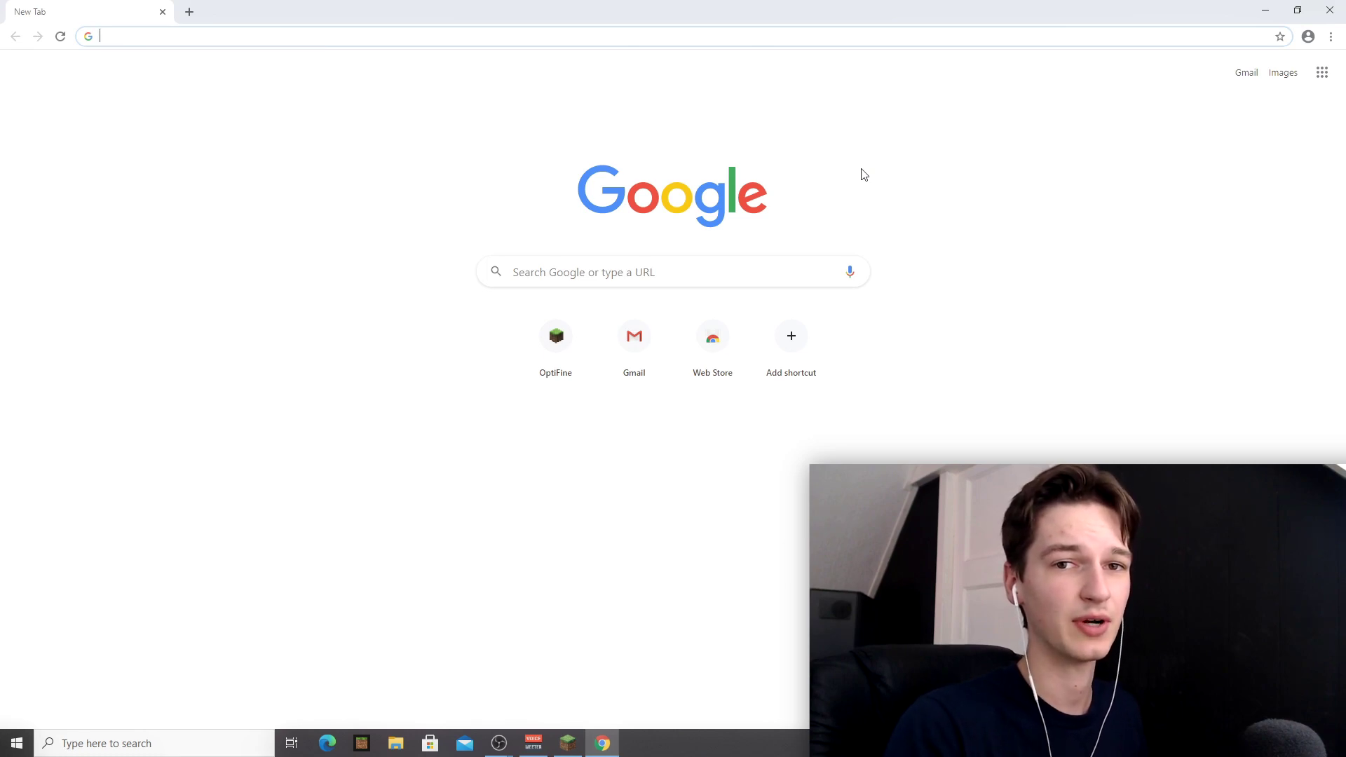
{"action": "left_click", "coordinate": [892, 276]}
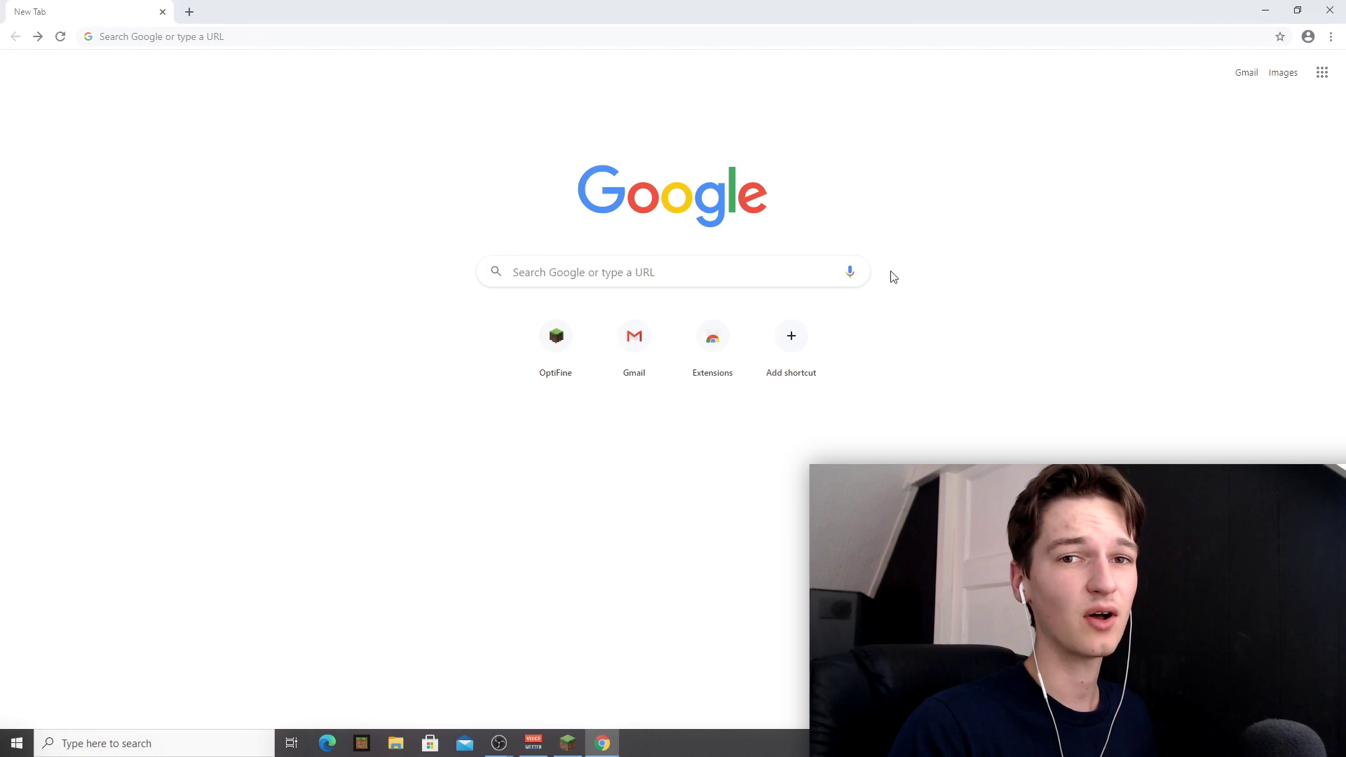
{"action": "left_click", "coordinate": [696, 270]}
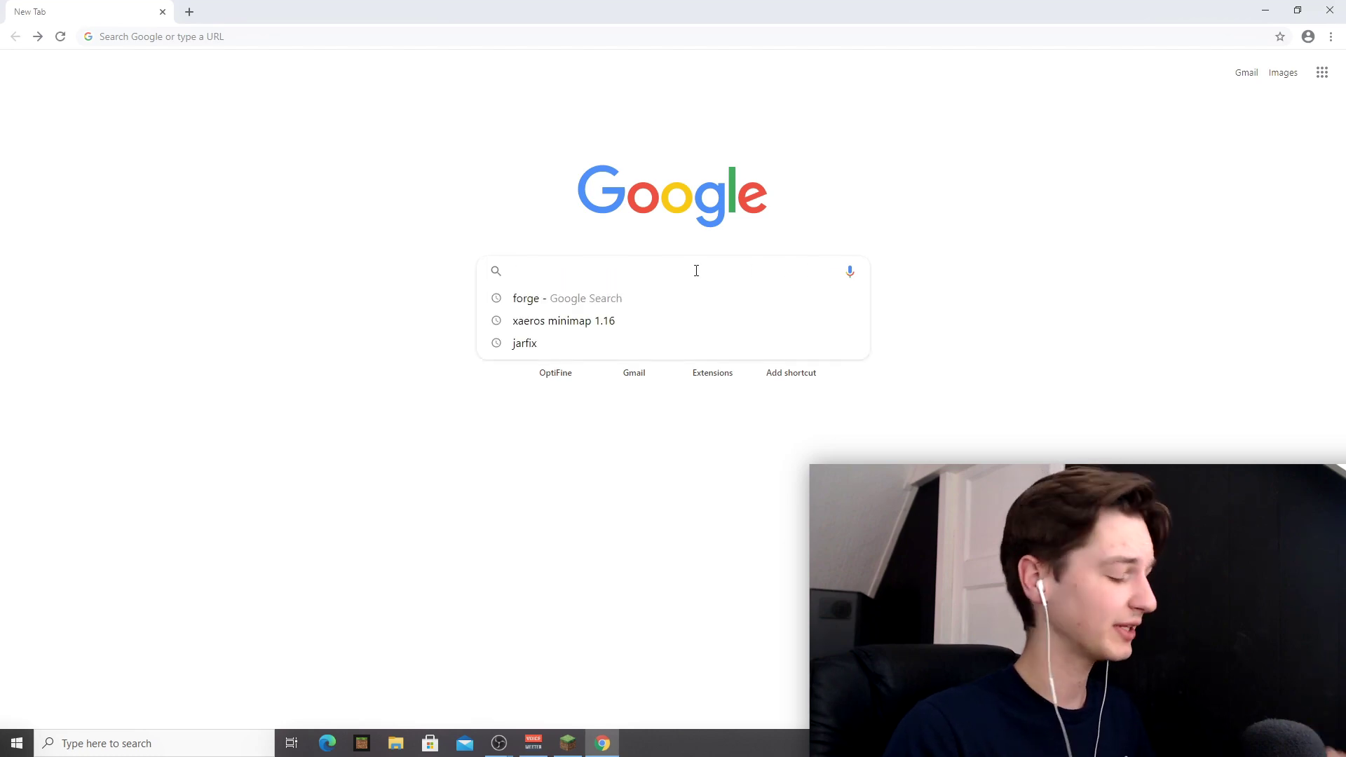
{"action": "type", "text": "forge"}
{"action": "key", "text": "Return"}
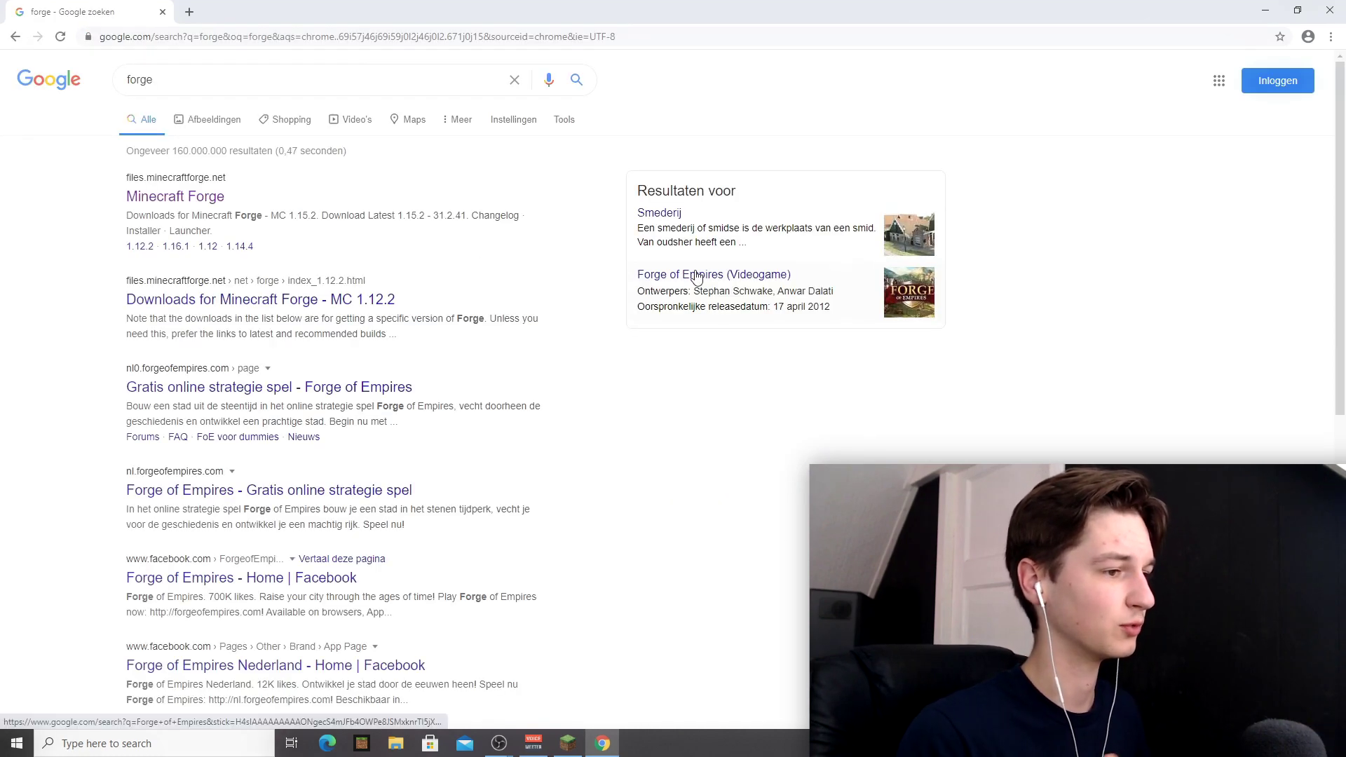
{"action": "left_click", "coordinate": [158, 197]}
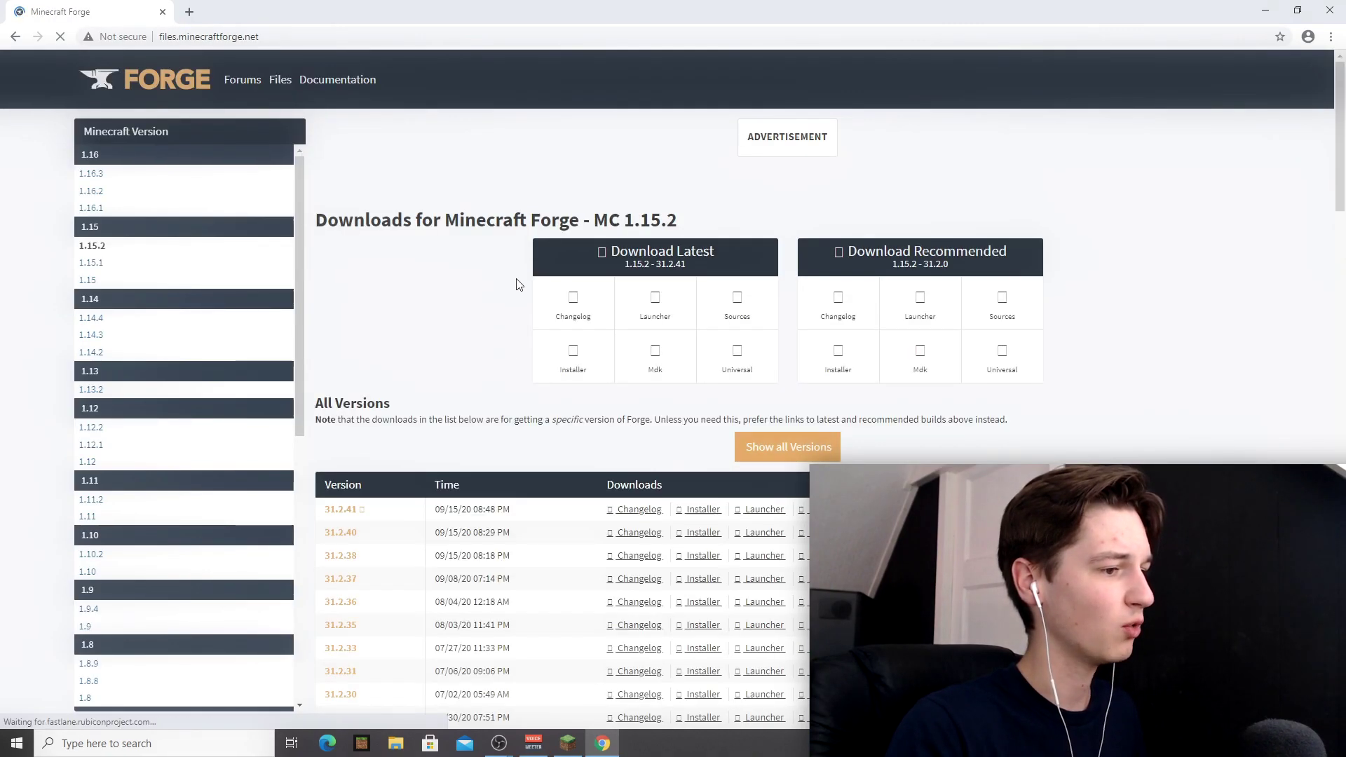
Switch the Forge downloads page from MC 1.15.2 to 1.16.3 via the 1.16 version list
{"action": "double_click", "coordinate": [652, 282]}
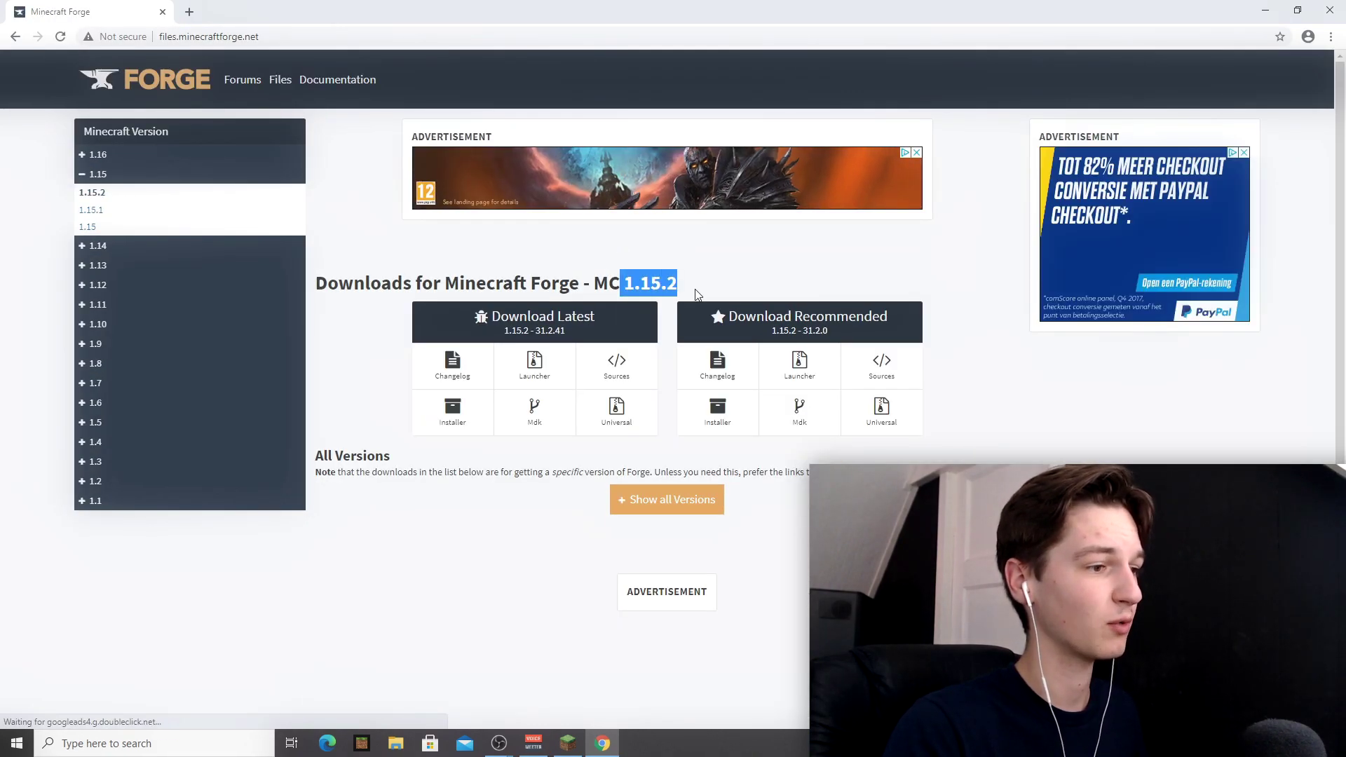
{"action": "left_click", "coordinate": [693, 286]}
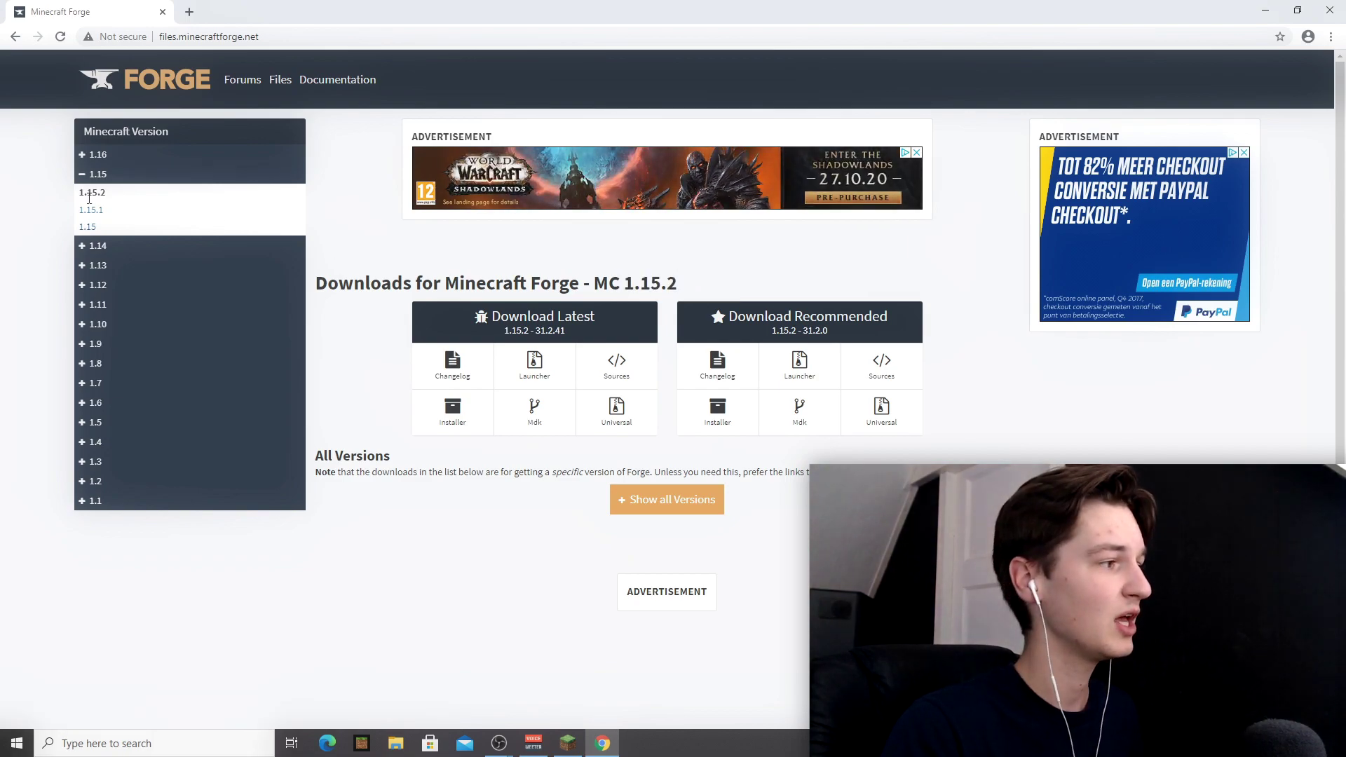
{"action": "left_click", "coordinate": [84, 157]}
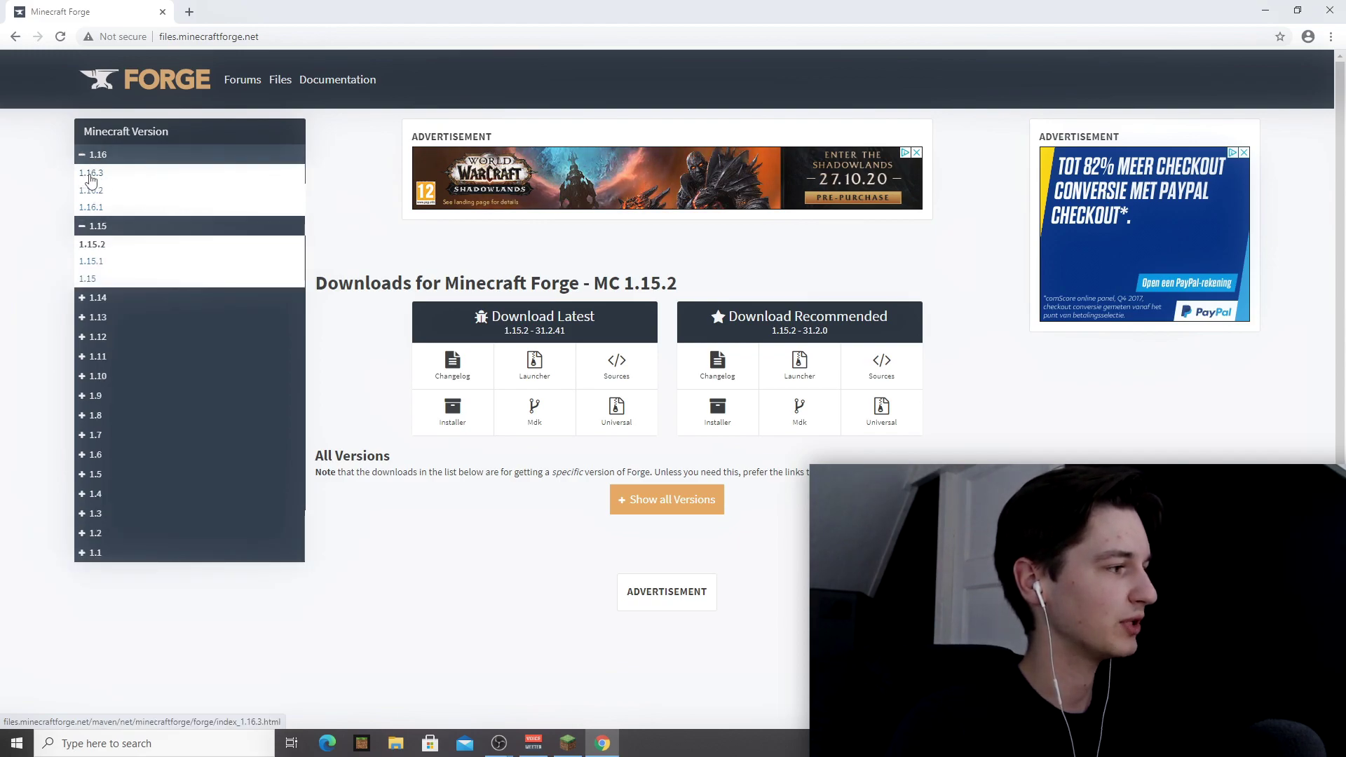
{"action": "left_click", "coordinate": [82, 175]}
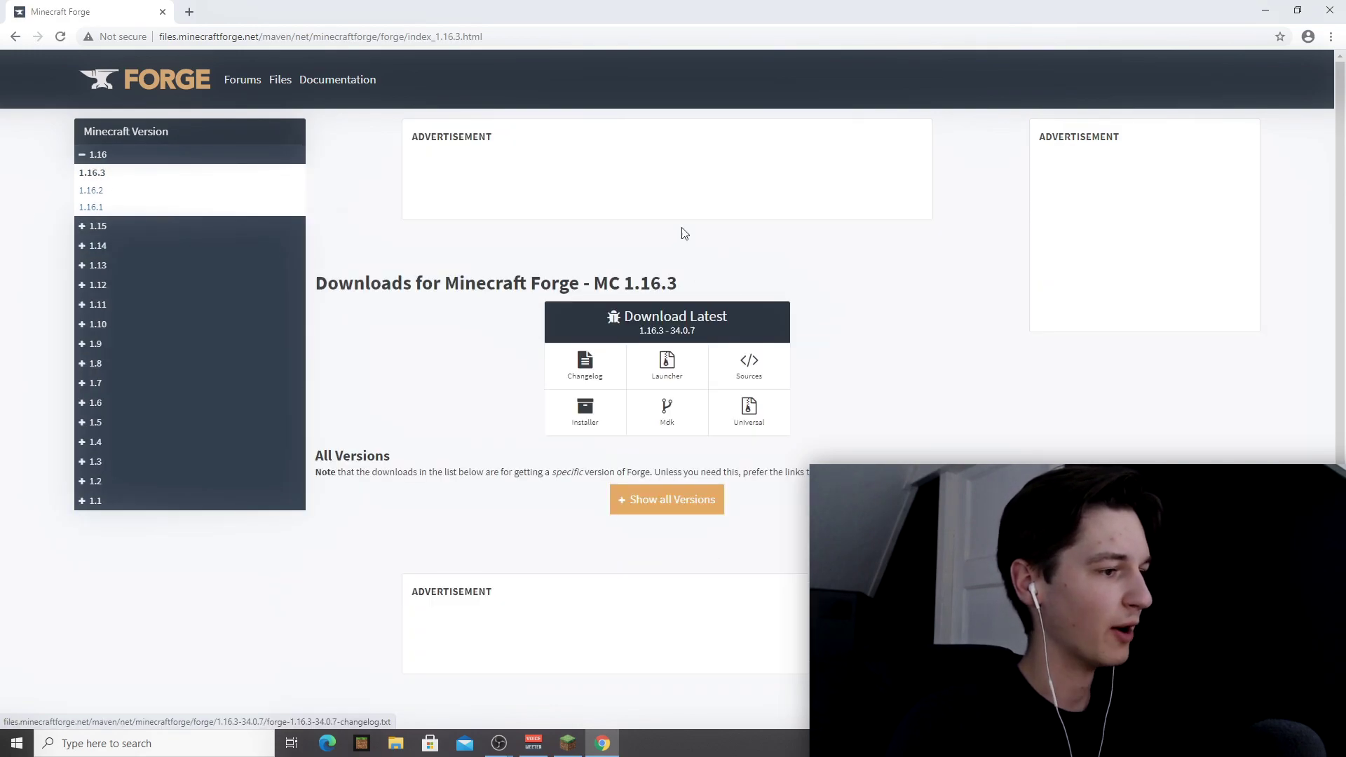
{"action": "left_click_drag", "start_coordinate": [595, 281], "coordinate": [675, 282]}
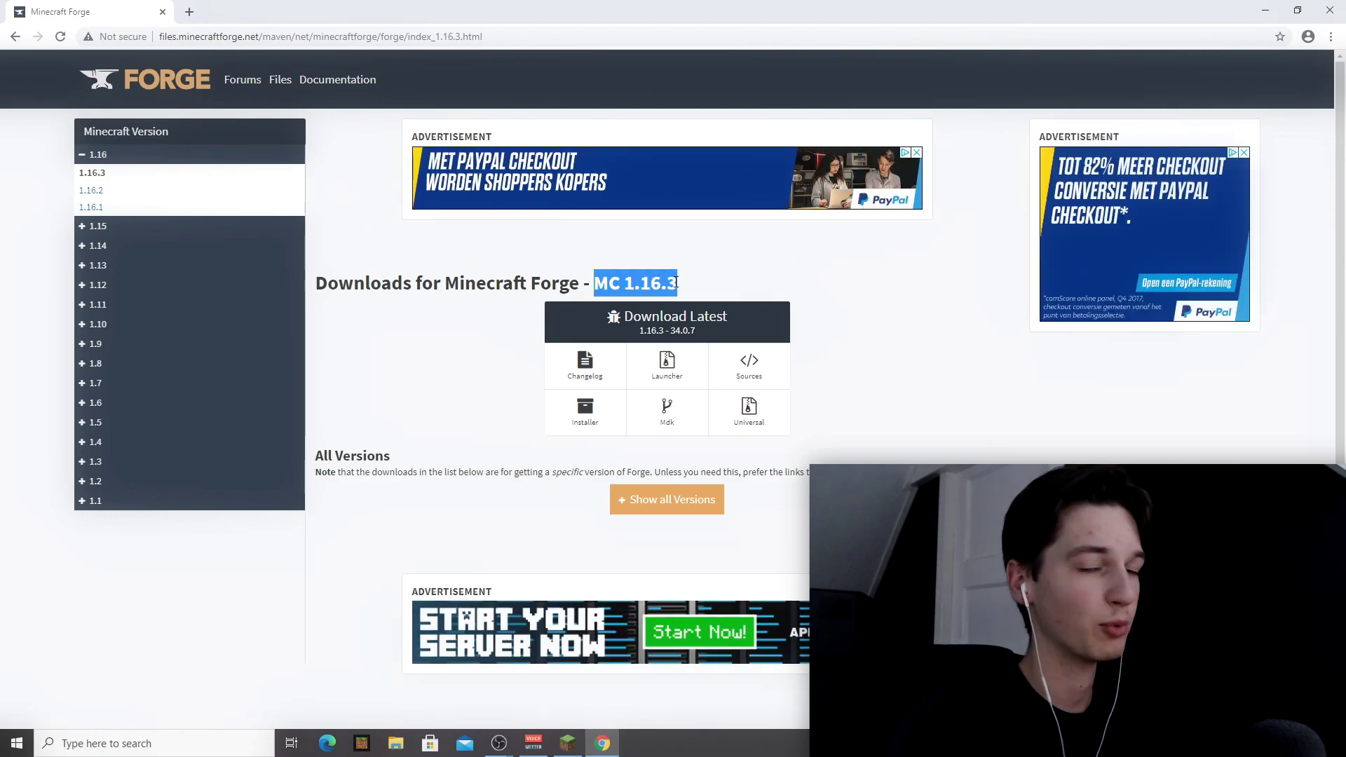
{"action": "left_click", "coordinate": [692, 286]}
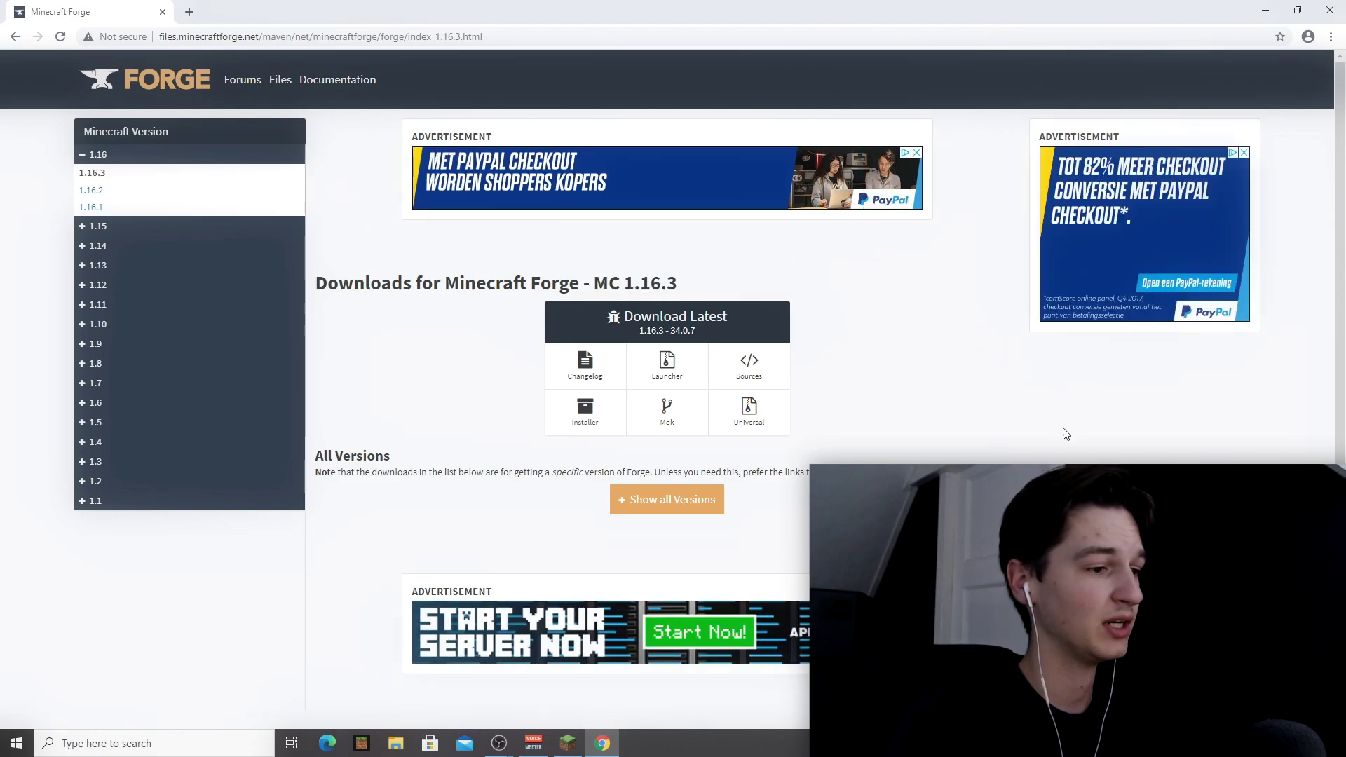
Download and keep forge-1.16.3-34.0.7-installer.jar, skipping the ad page
{"action": "left_click", "coordinate": [585, 414]}
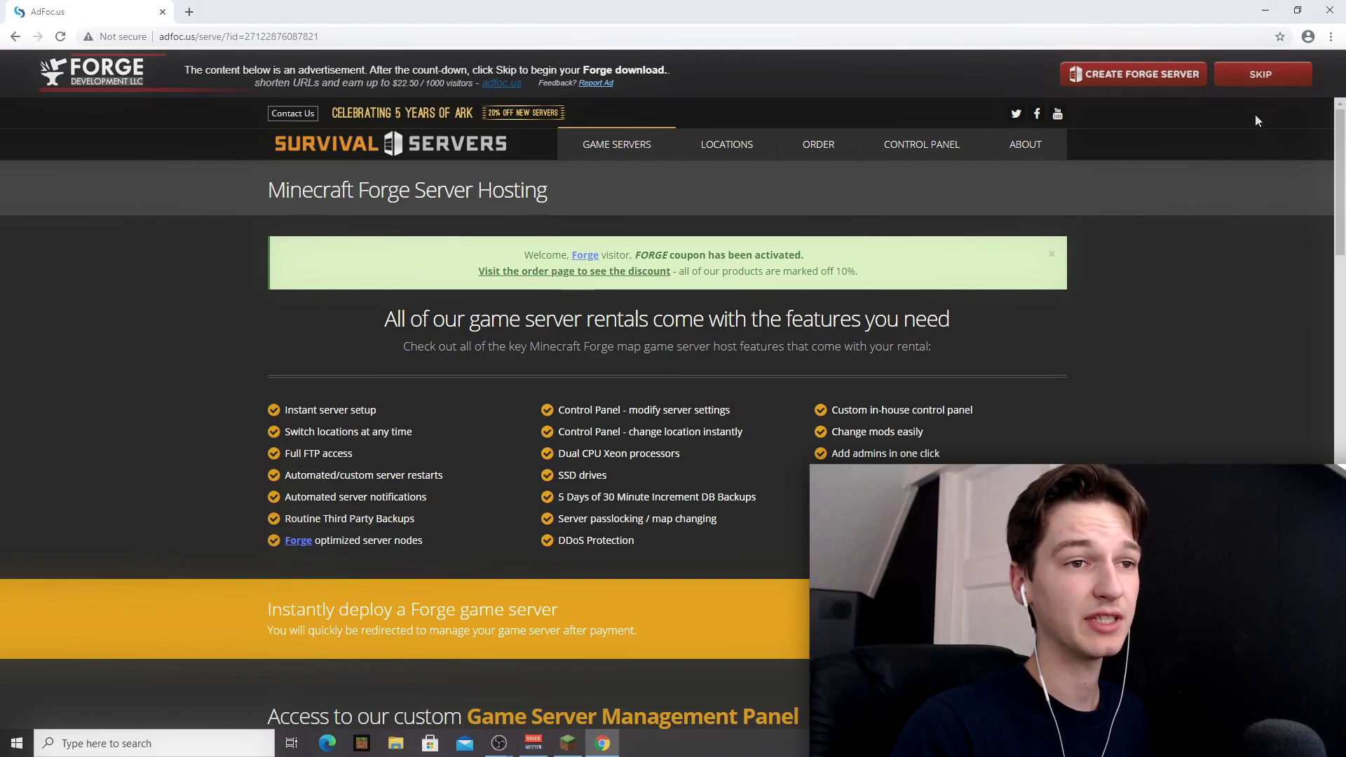
{"action": "left_click", "coordinate": [1261, 75]}
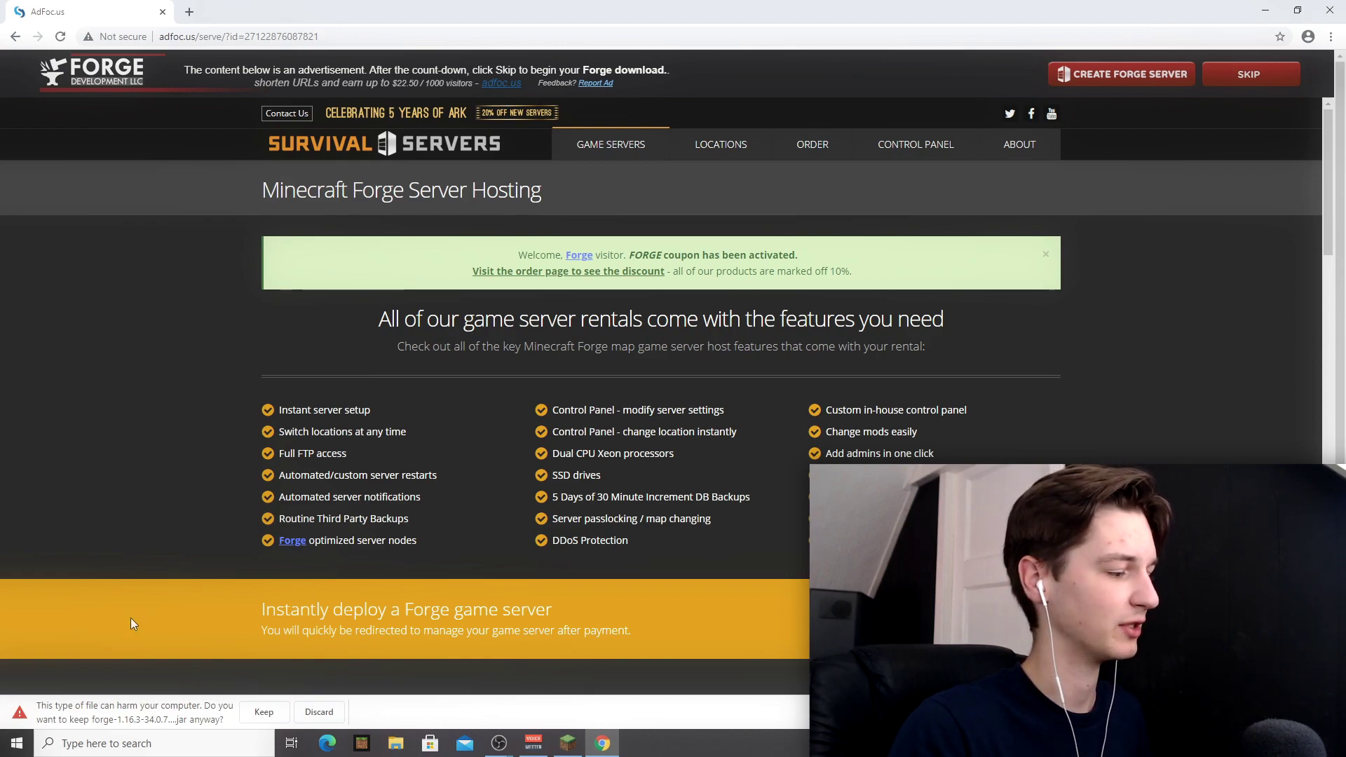
{"action": "left_click", "coordinate": [263, 712]}
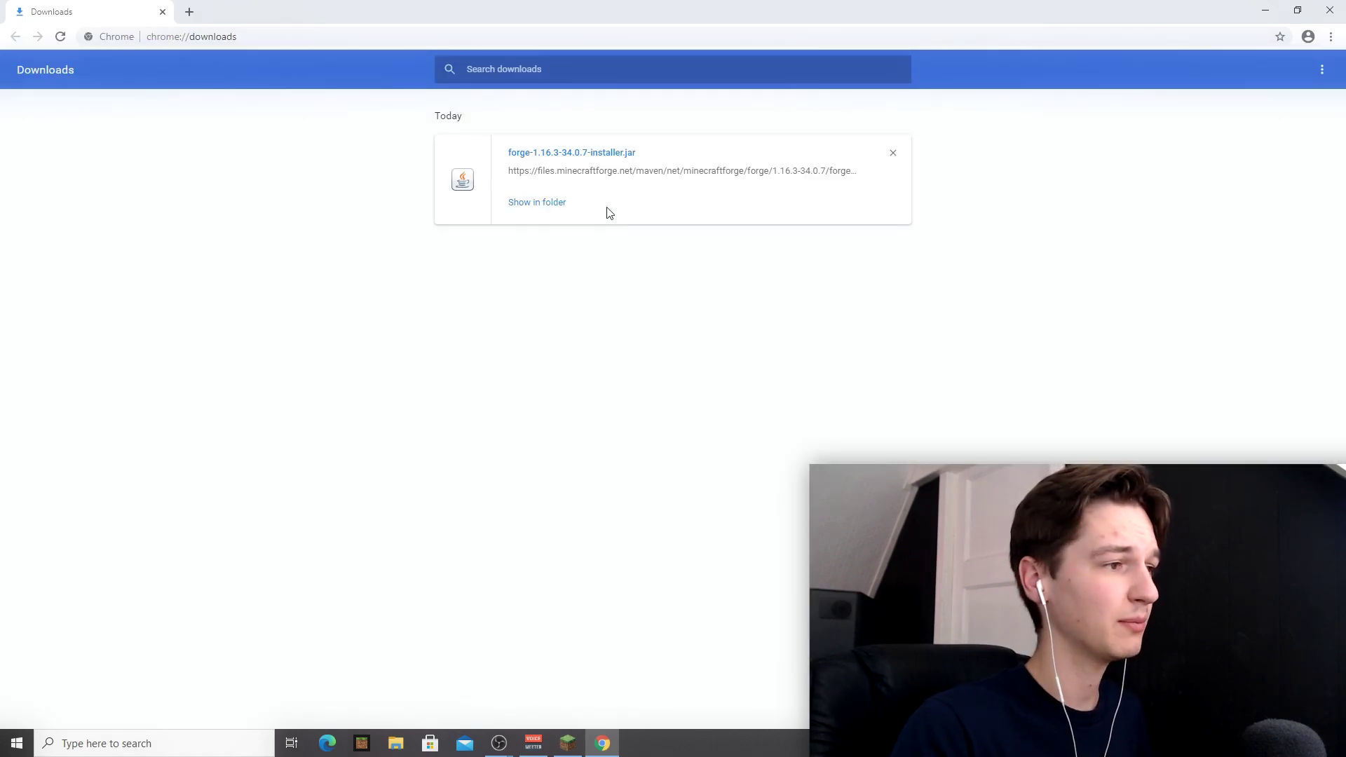
{"action": "left_click", "coordinate": [571, 154]}
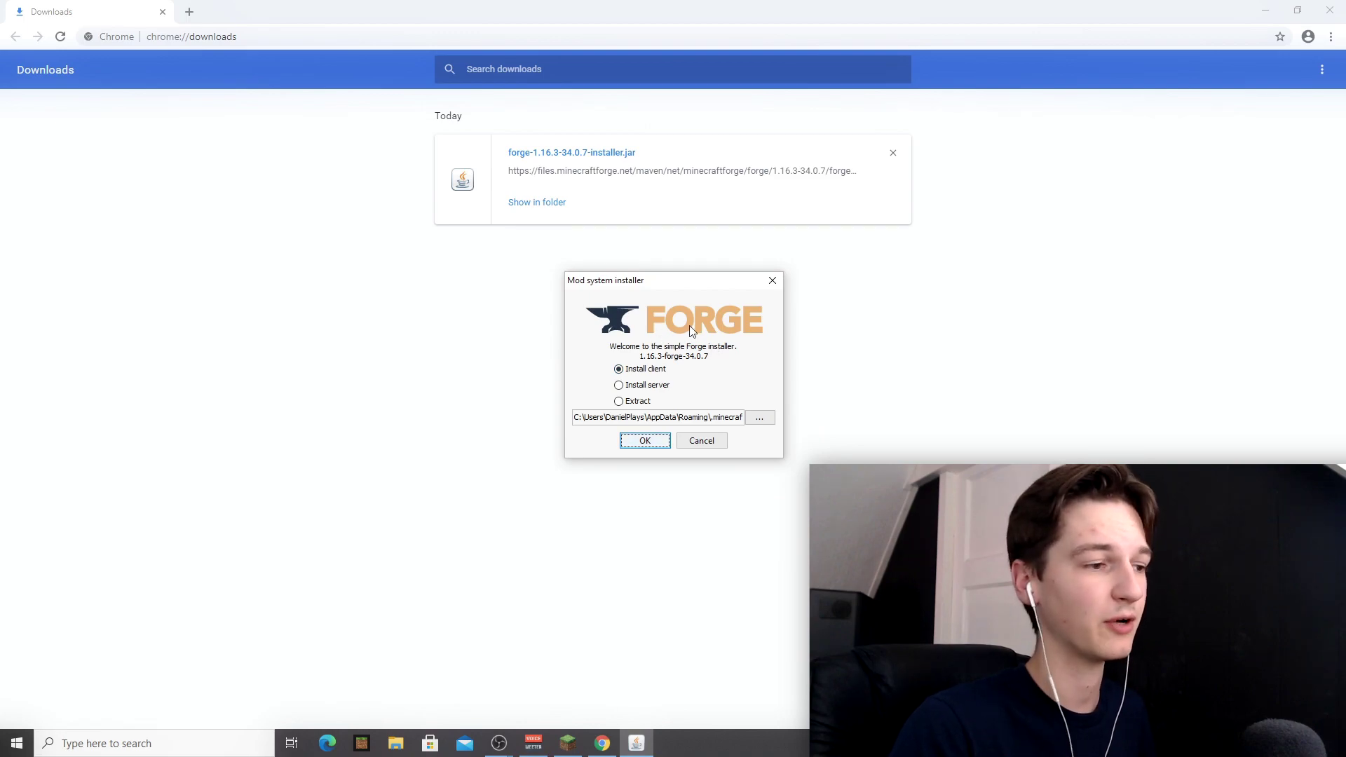
{"action": "left_click", "coordinate": [772, 281]}
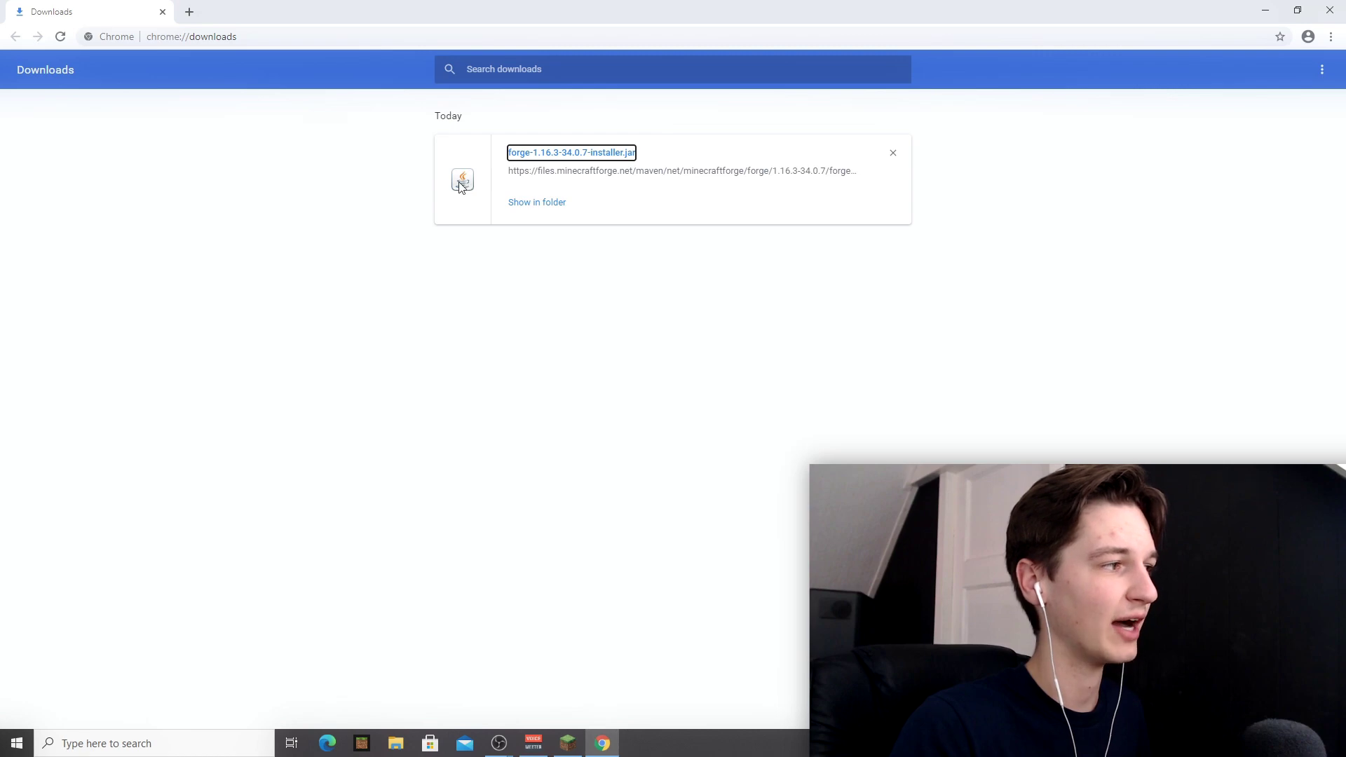
Search 'jarfix', download jarfix.exe from its homepage, and run it to re-register .jar files
{"action": "left_click", "coordinate": [190, 11]}
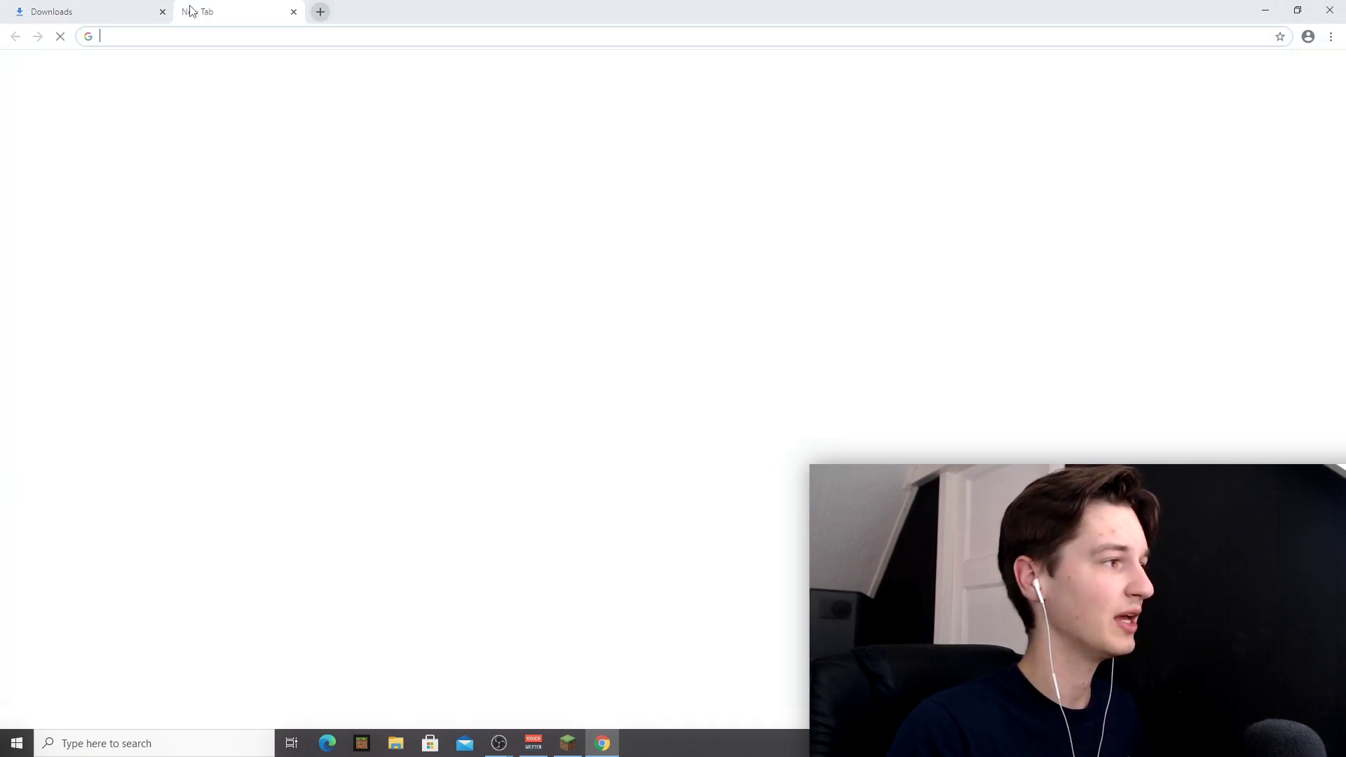
{"action": "type", "text": "jar"}
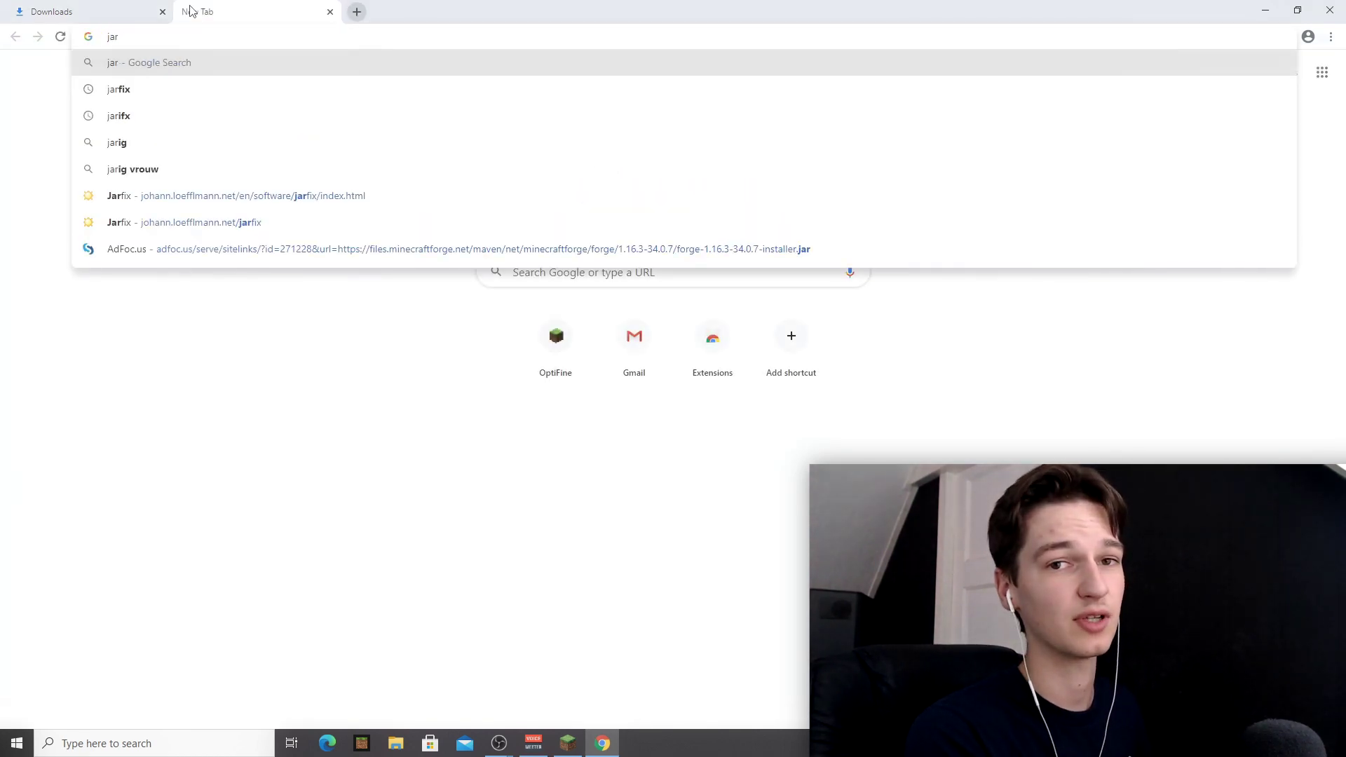
{"action": "type", "text": "fix"}
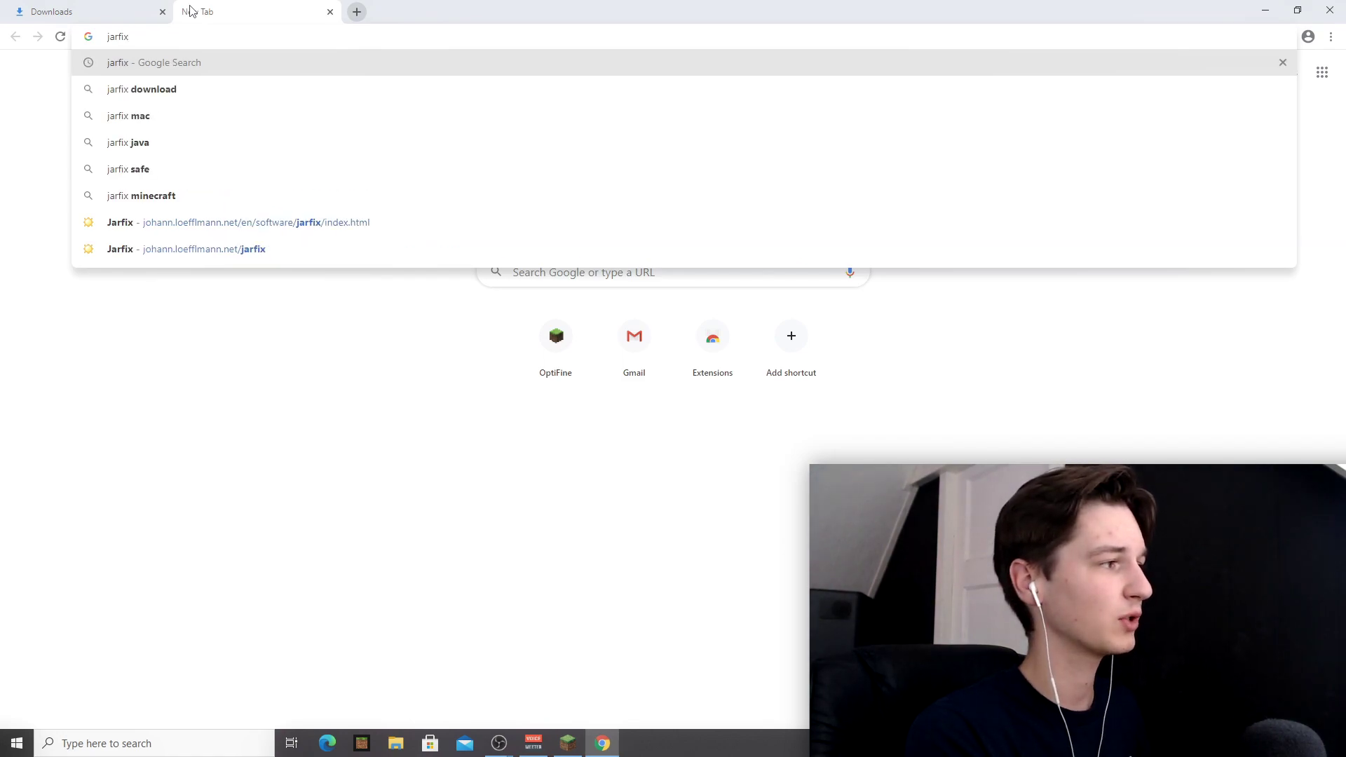
{"action": "key", "text": "Return"}
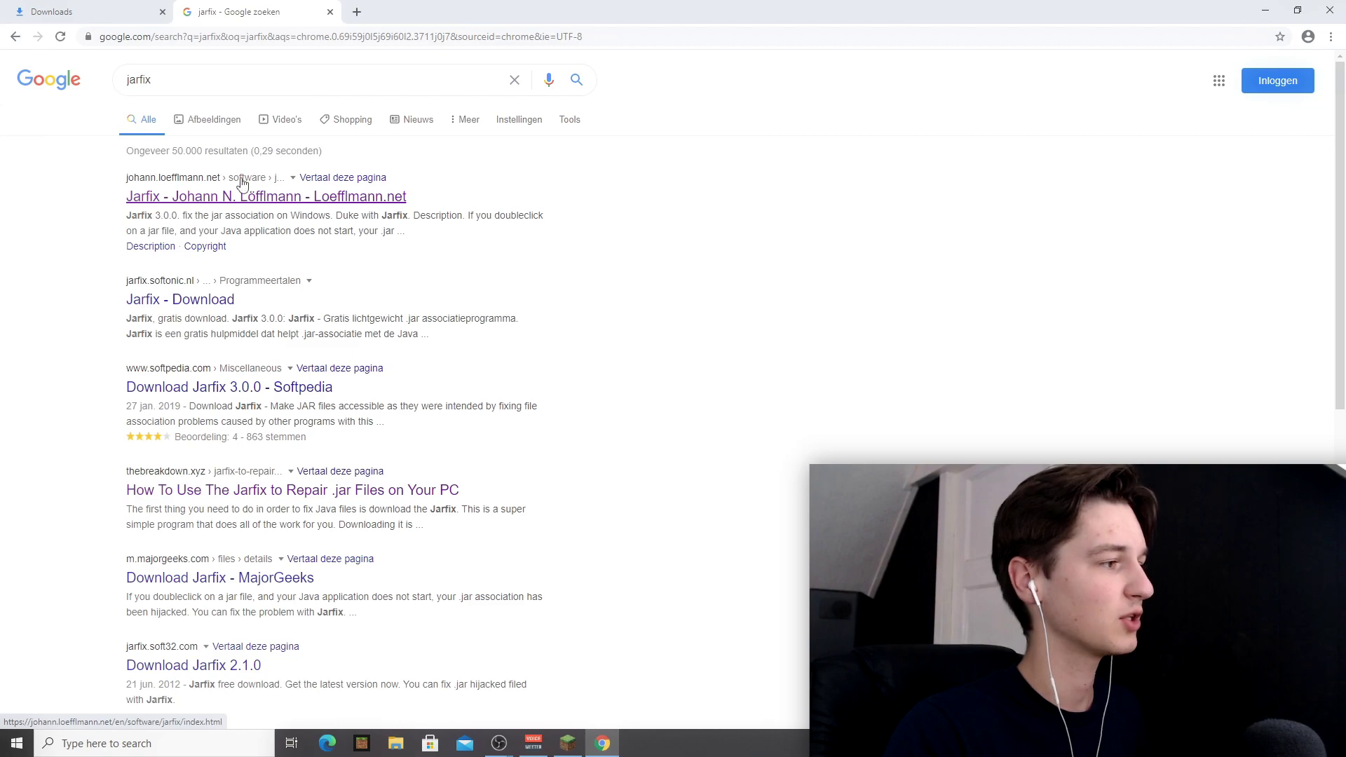
{"action": "left_click", "coordinate": [242, 200]}
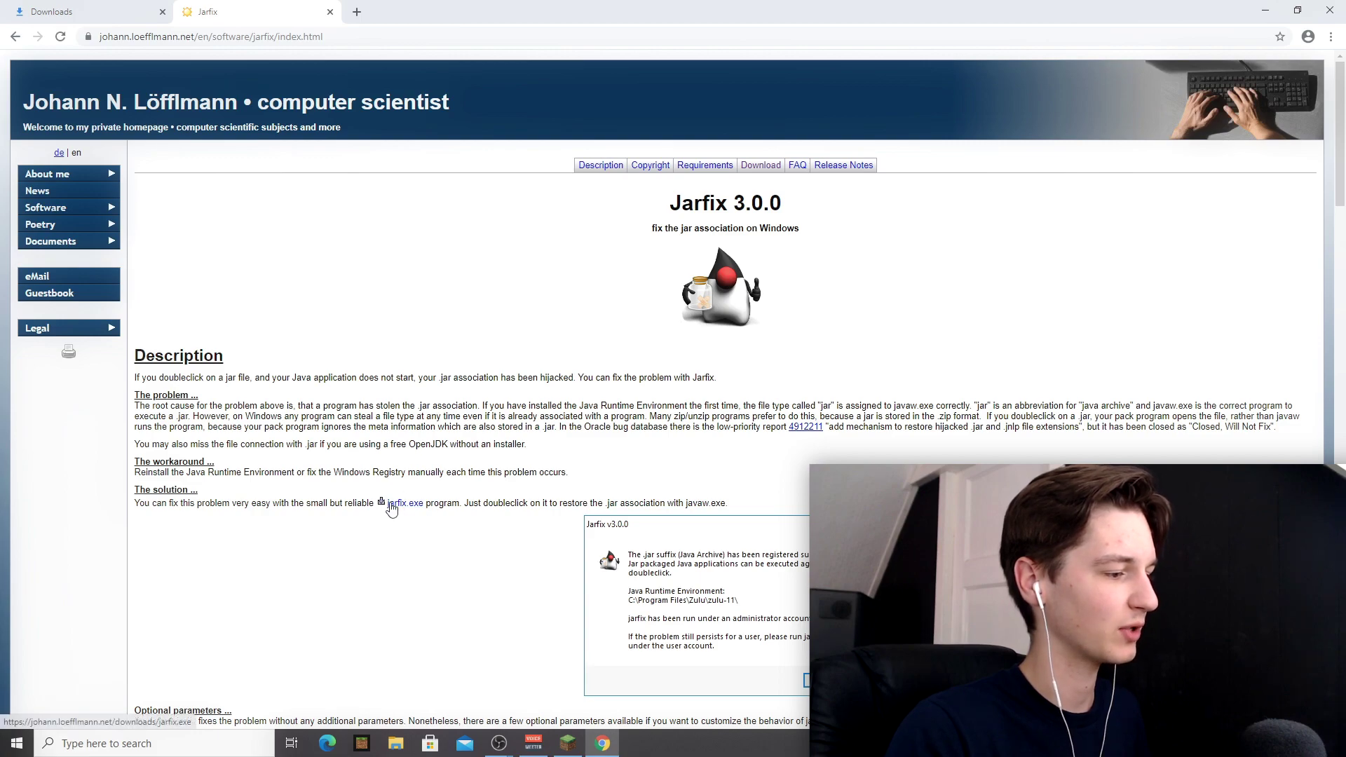
{"action": "left_click", "coordinate": [410, 505]}
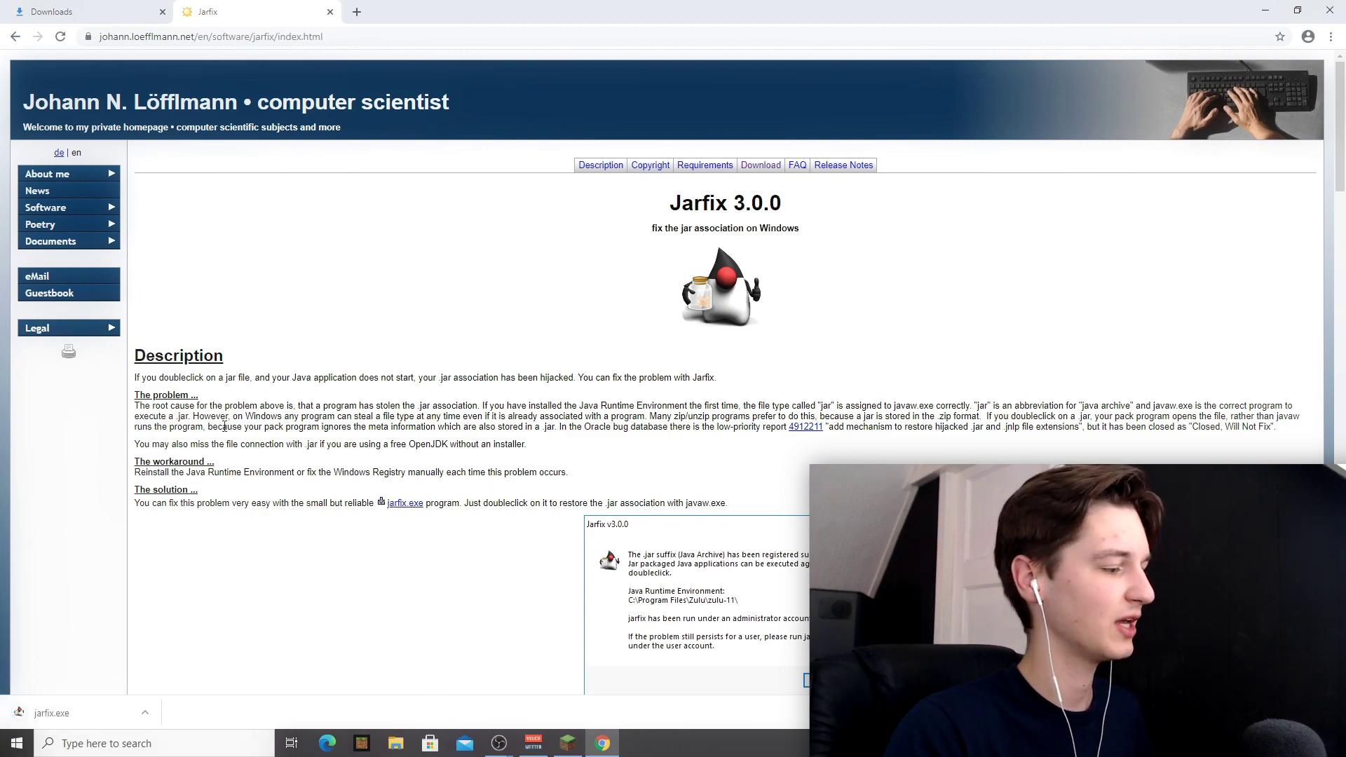
{"action": "left_click", "coordinate": [88, 710]}
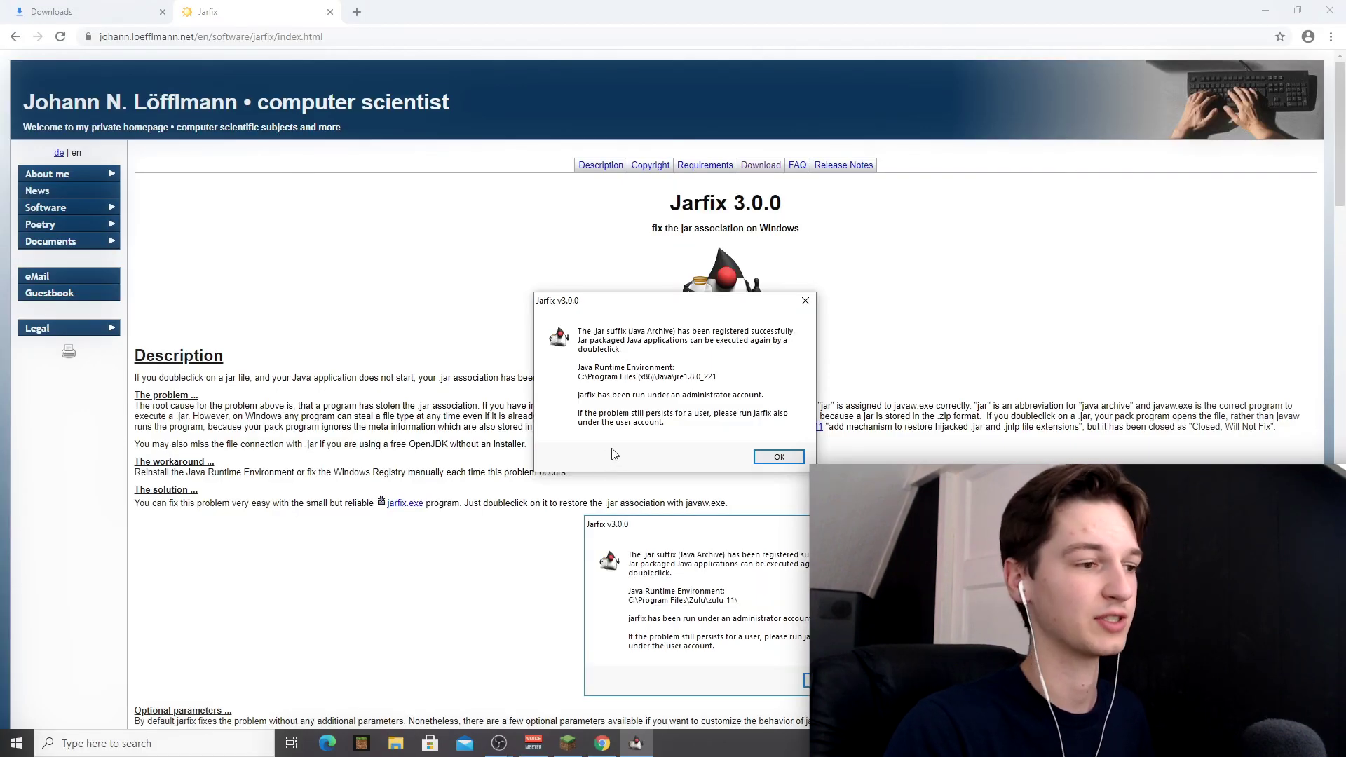
{"action": "left_click", "coordinate": [805, 300]}
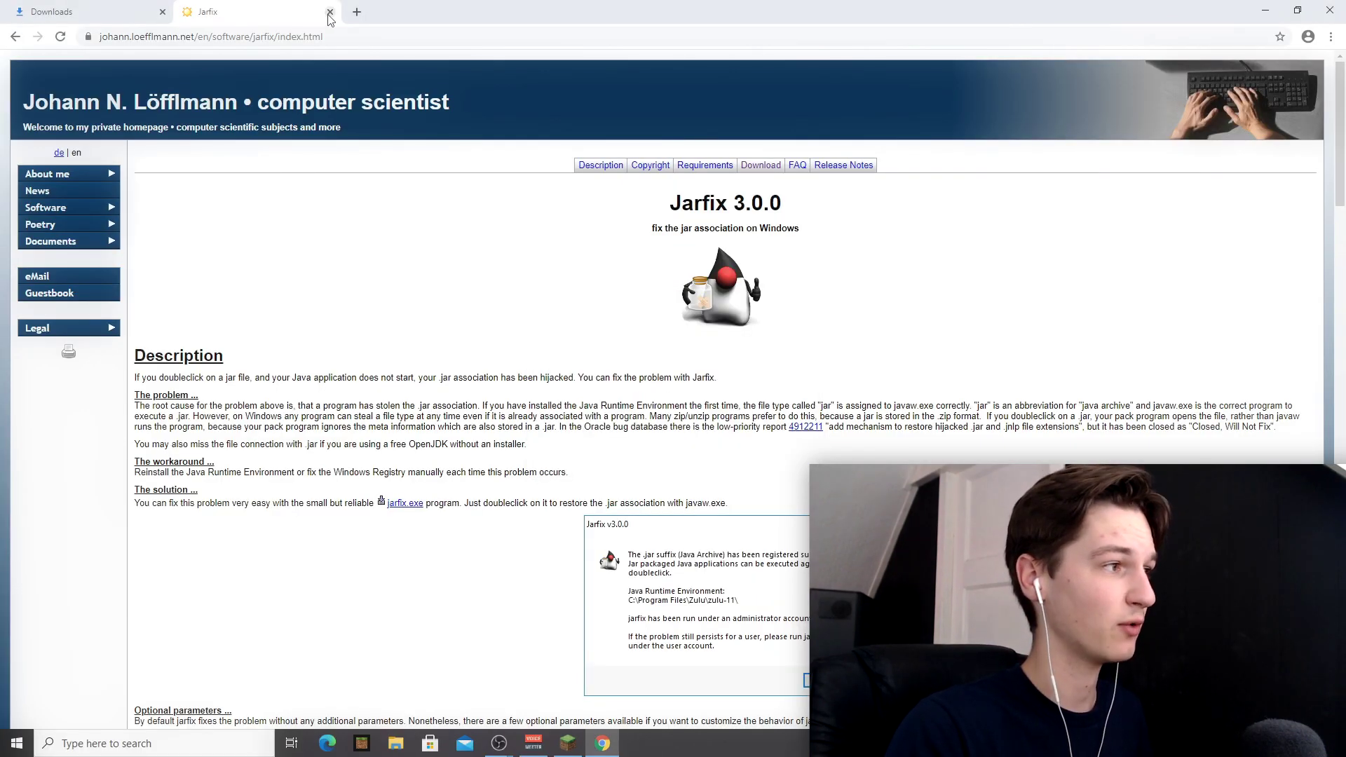
{"action": "left_click", "coordinate": [330, 12]}
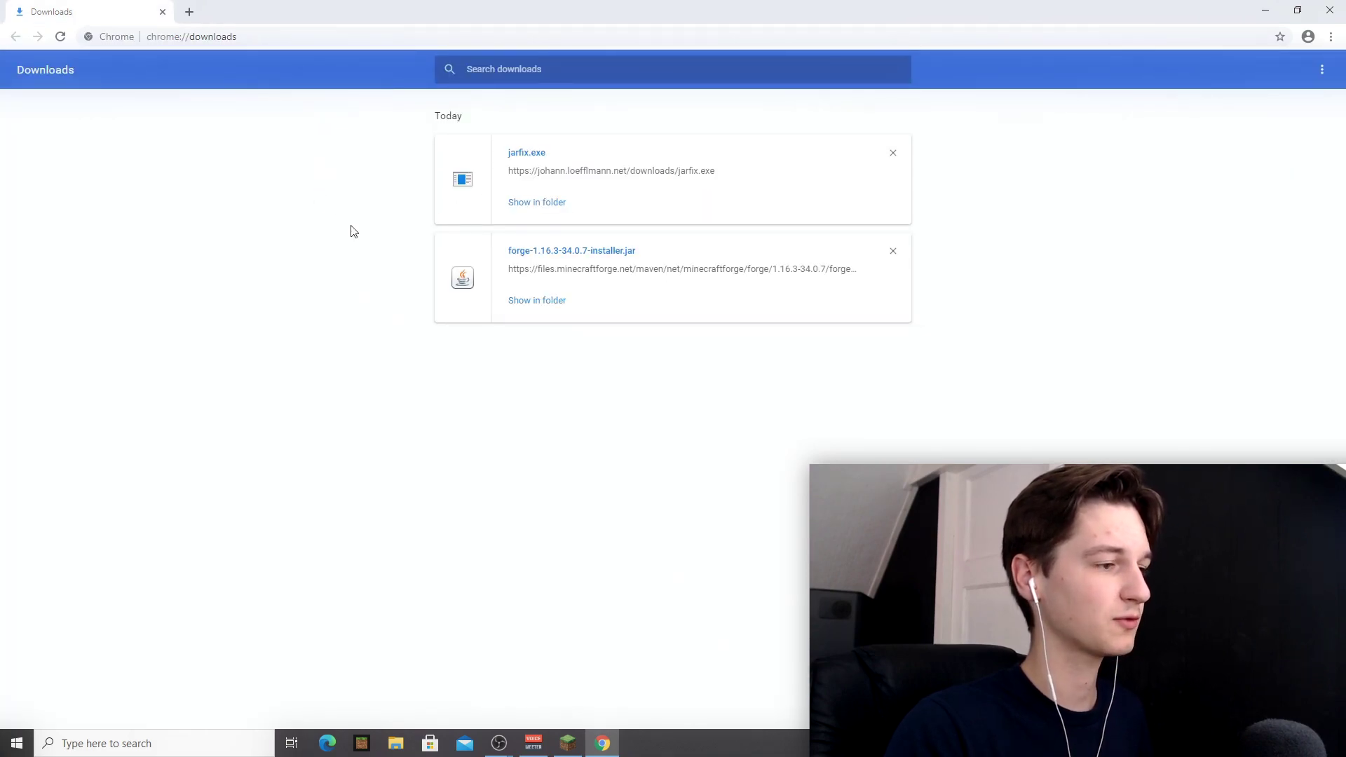
Run the Forge installer and install the 1.16.3-forge-34.0.7 client profile
{"action": "left_click", "coordinate": [573, 254]}
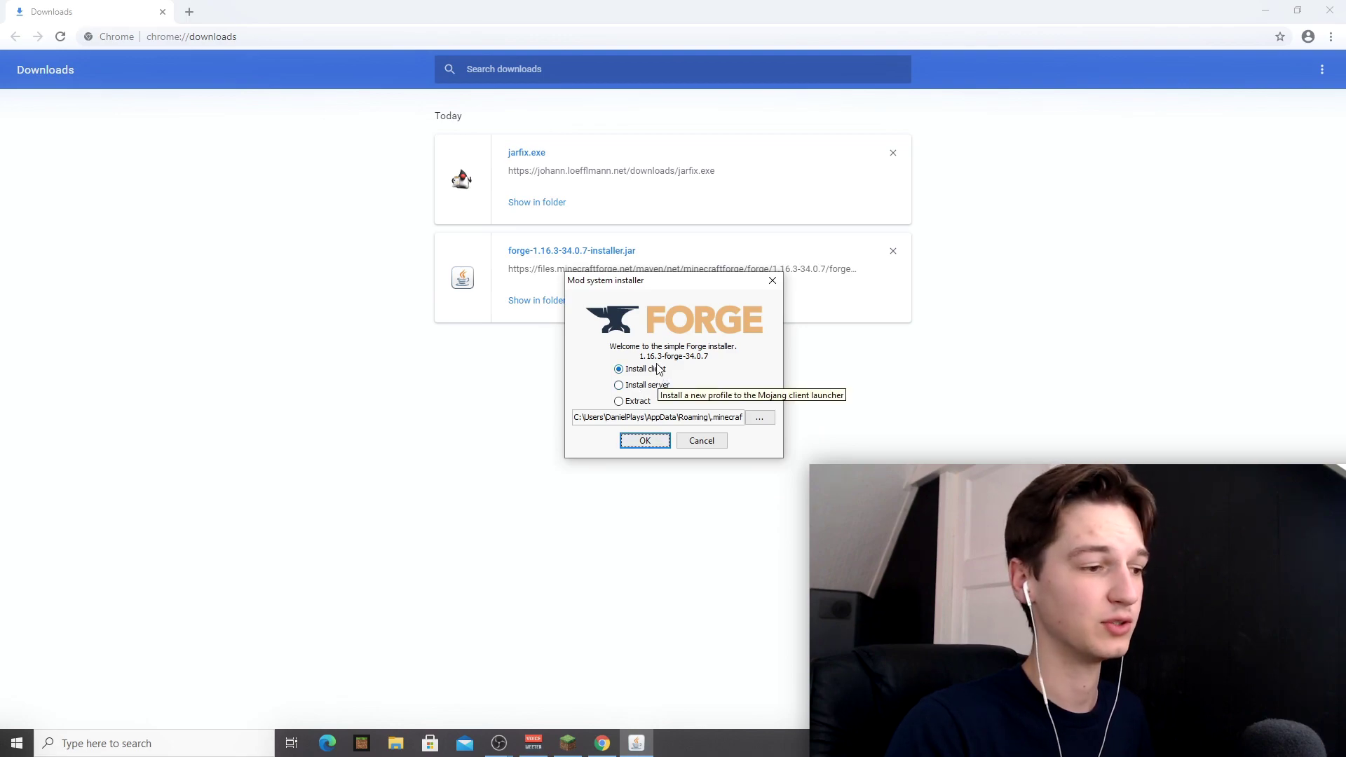
{"action": "left_click", "coordinate": [648, 442]}
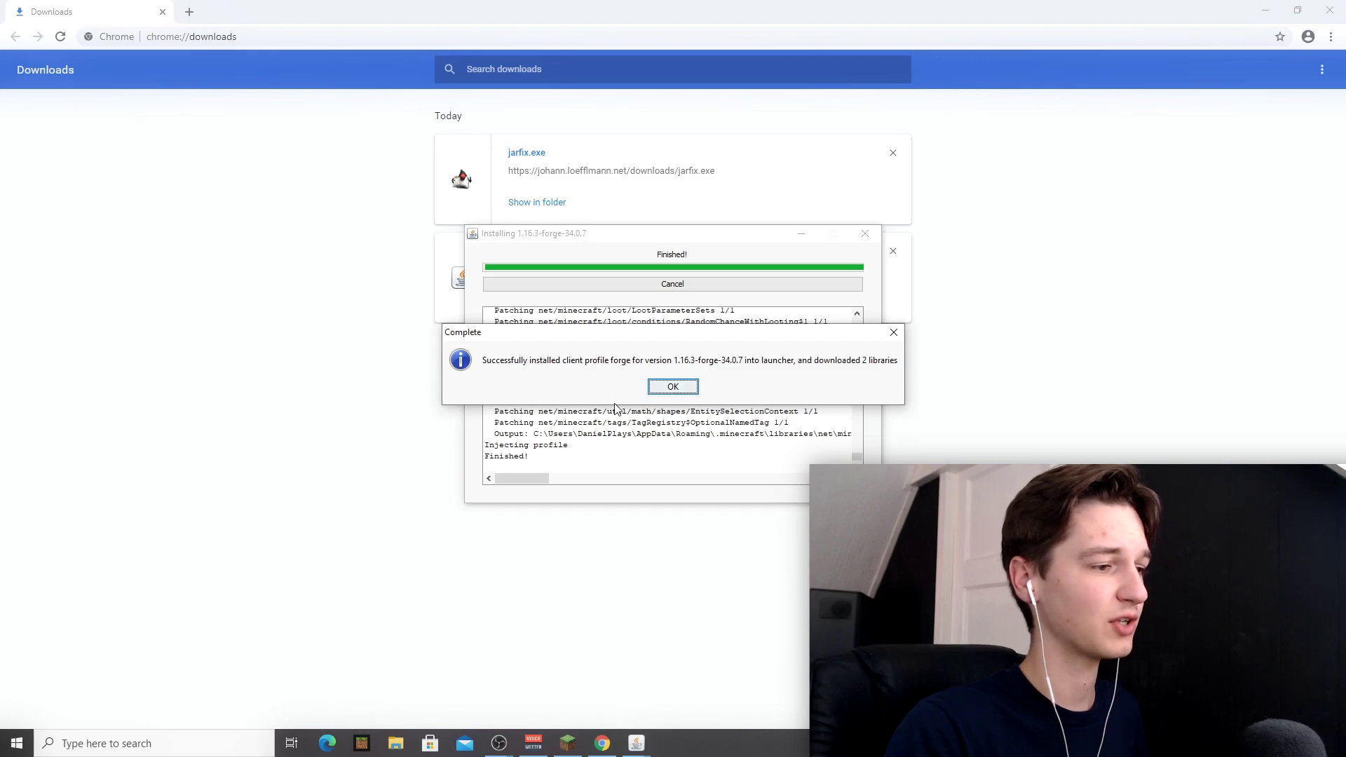
{"action": "left_click", "coordinate": [674, 386]}
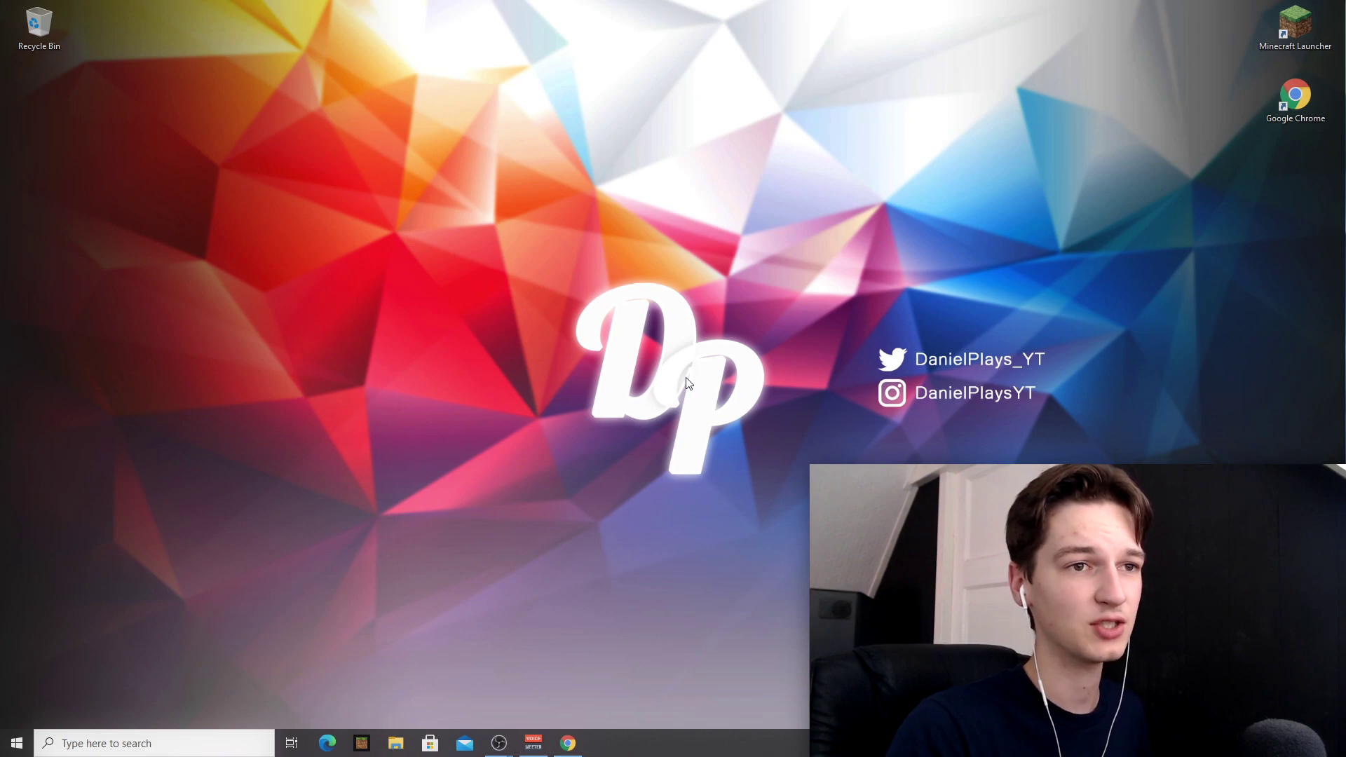
Start the Minecraft Launcher and go to its Installations list
{"action": "left_click", "coordinate": [1295, 25]}
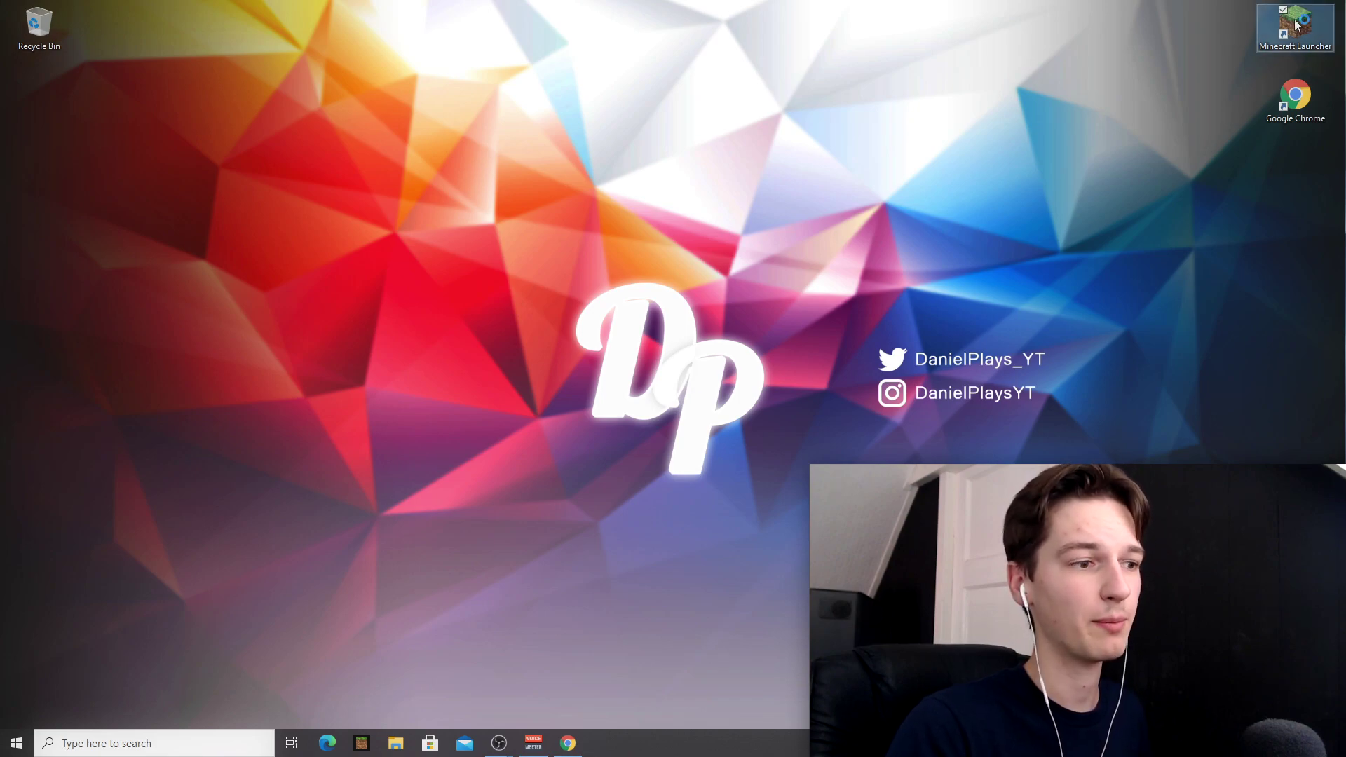
{"action": "double_click", "coordinate": [1295, 25]}
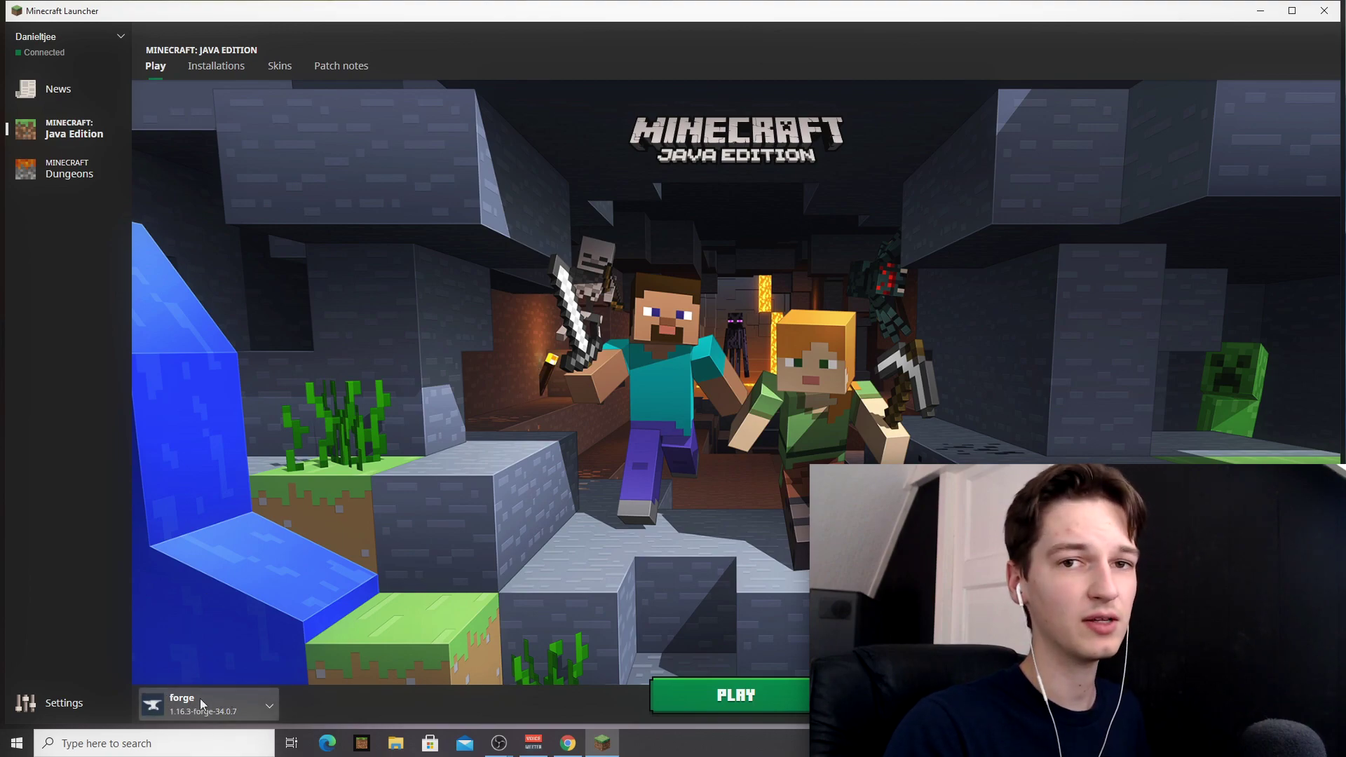
{"action": "left_click", "coordinate": [203, 697]}
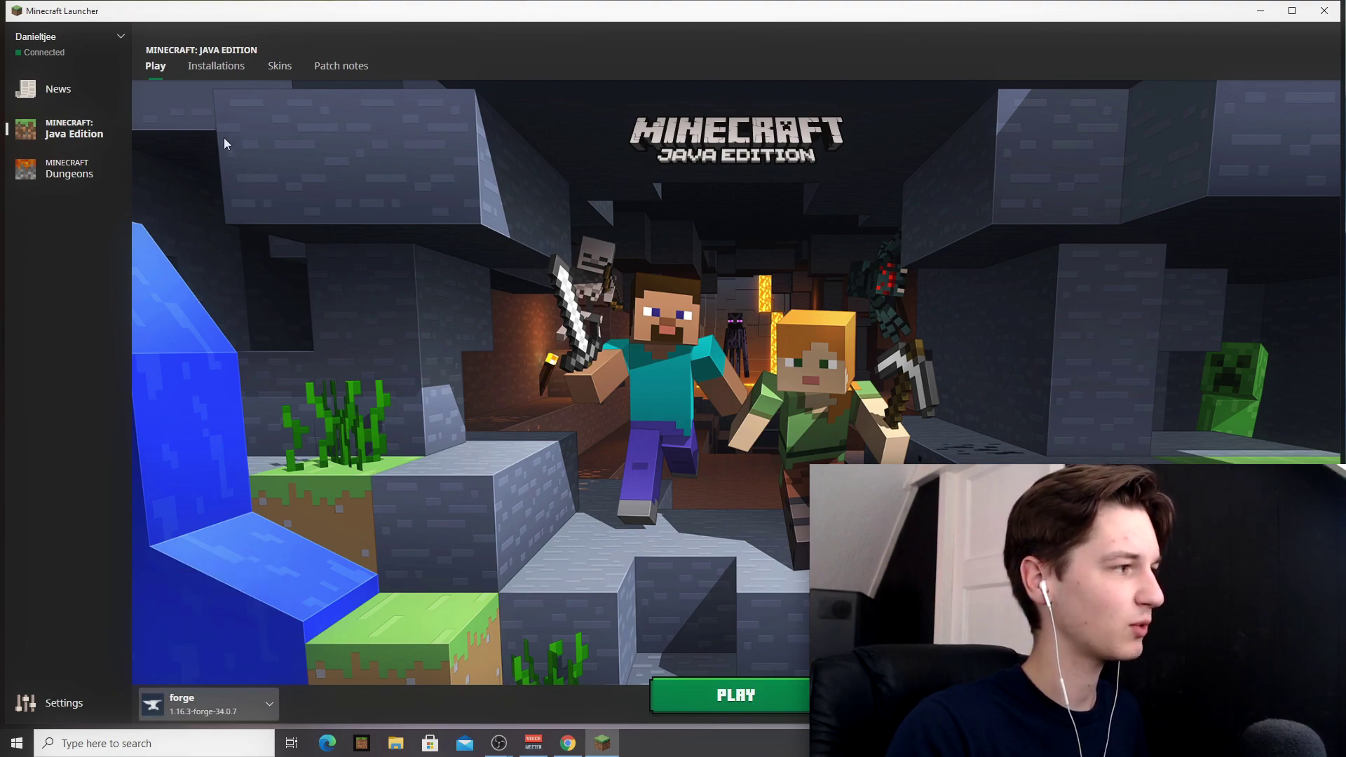
{"action": "left_click", "coordinate": [217, 70]}
Create a new custom-named installation using version release 1.16.3-forge-34.0.7
{"action": "left_click", "coordinate": [452, 99]}
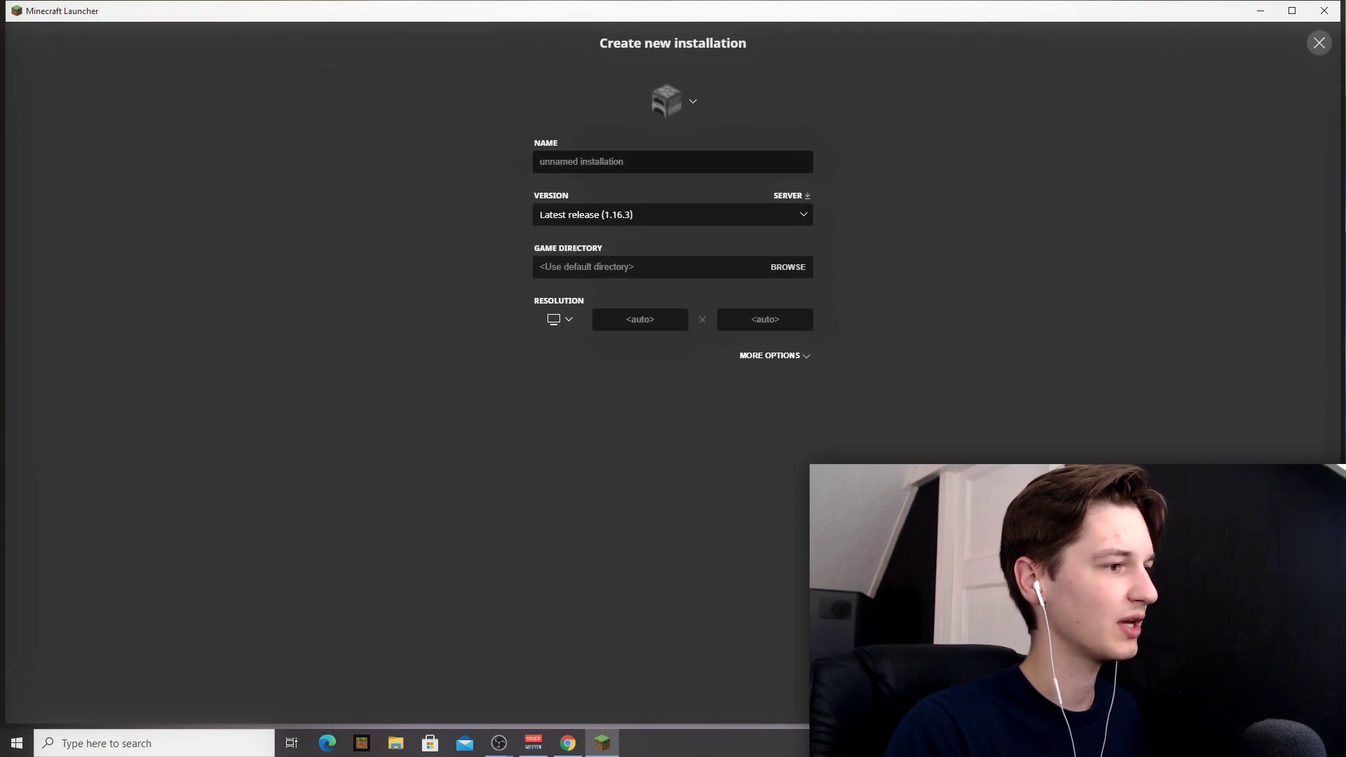
{"action": "type", "text": "Daniel"}
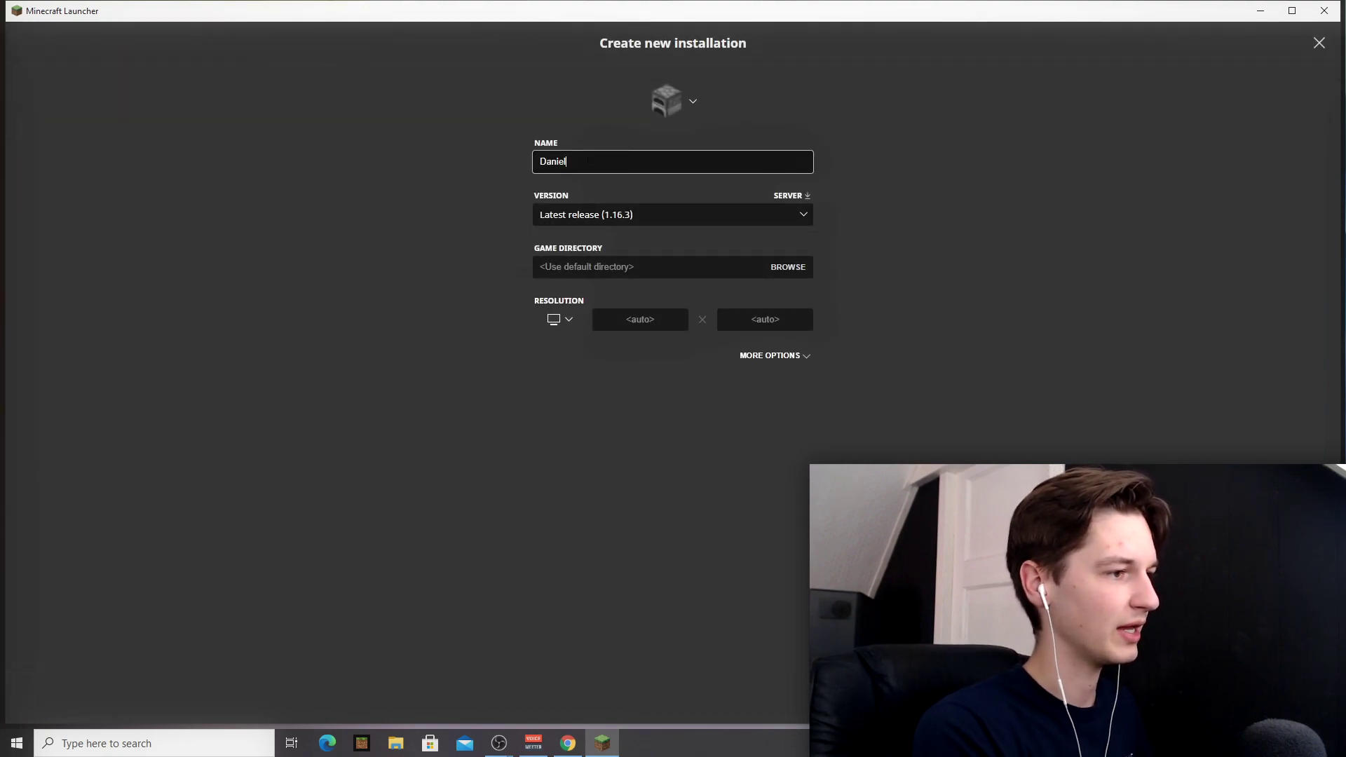
{"action": "type", "text": "Plays"}
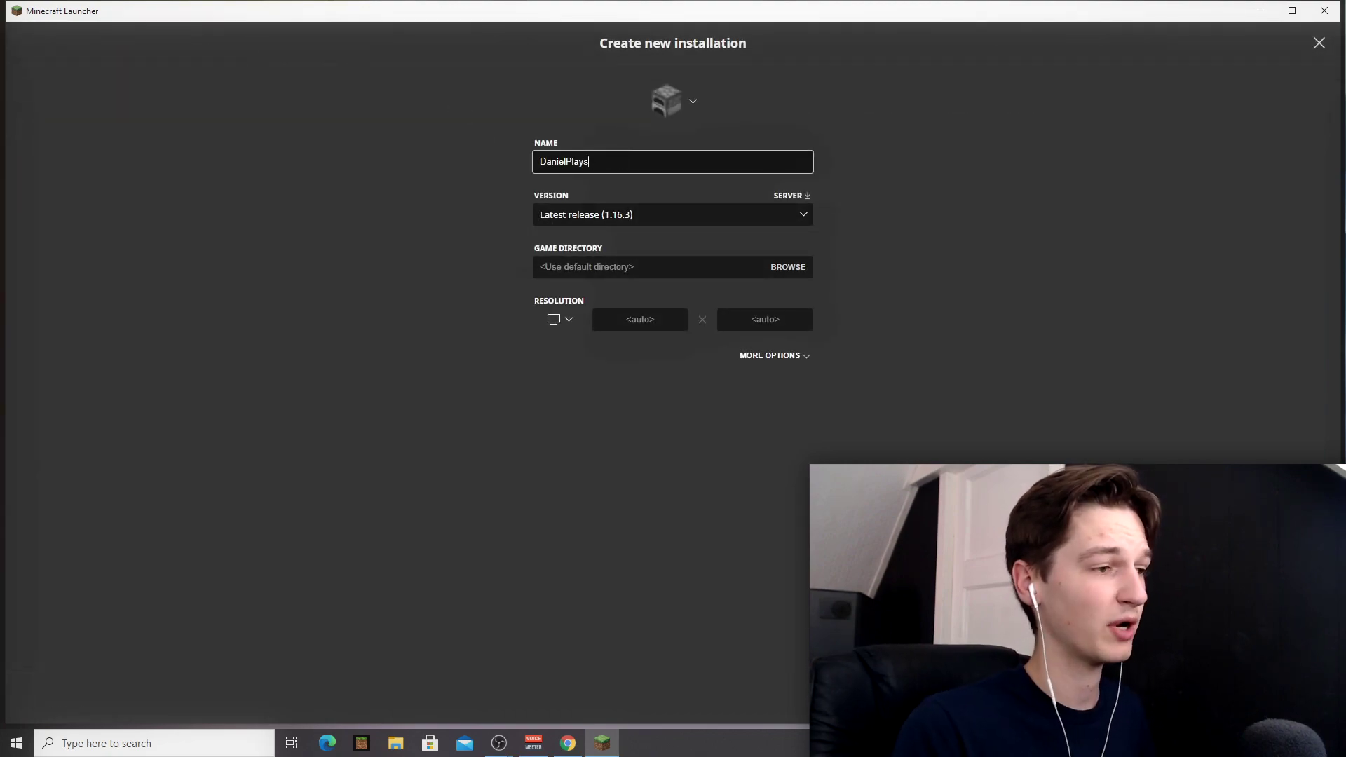
{"action": "left_click", "coordinate": [557, 215]}
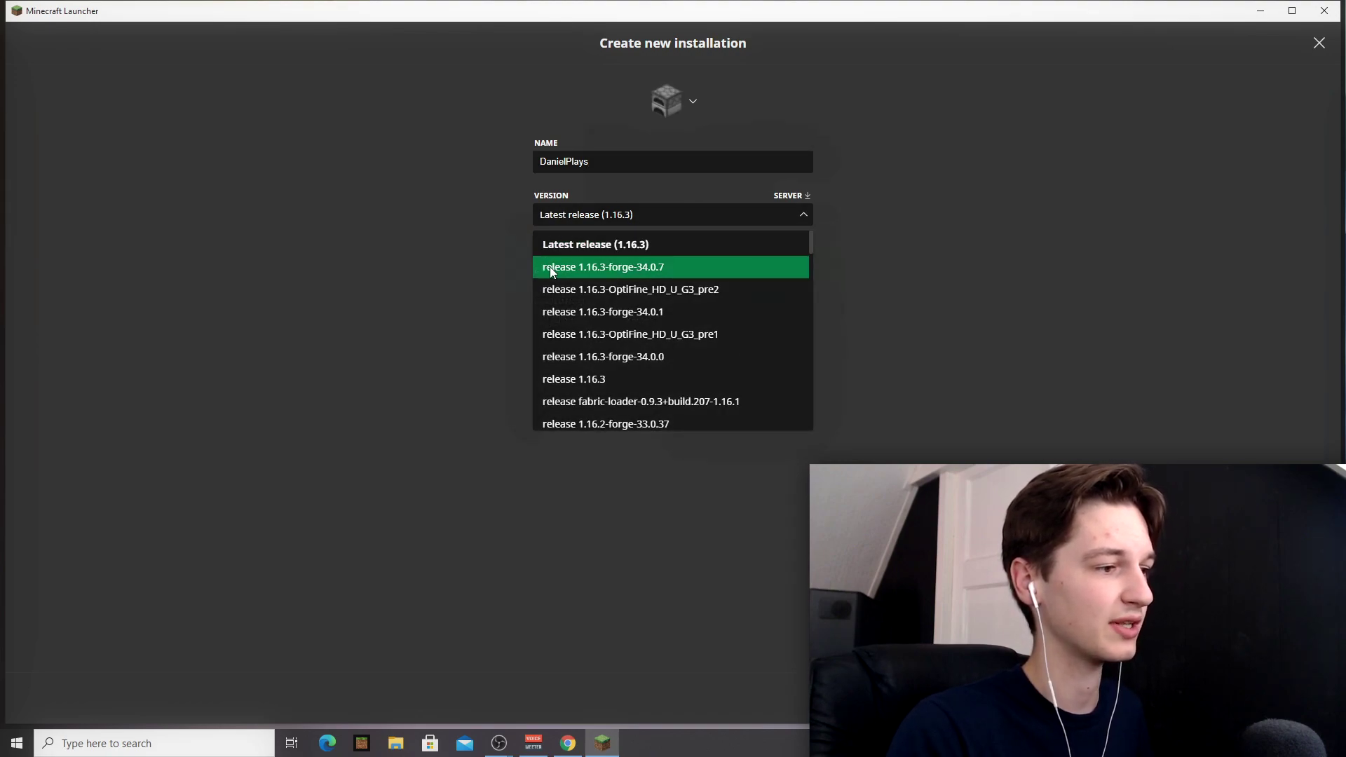
{"action": "left_click", "coordinate": [617, 271]}
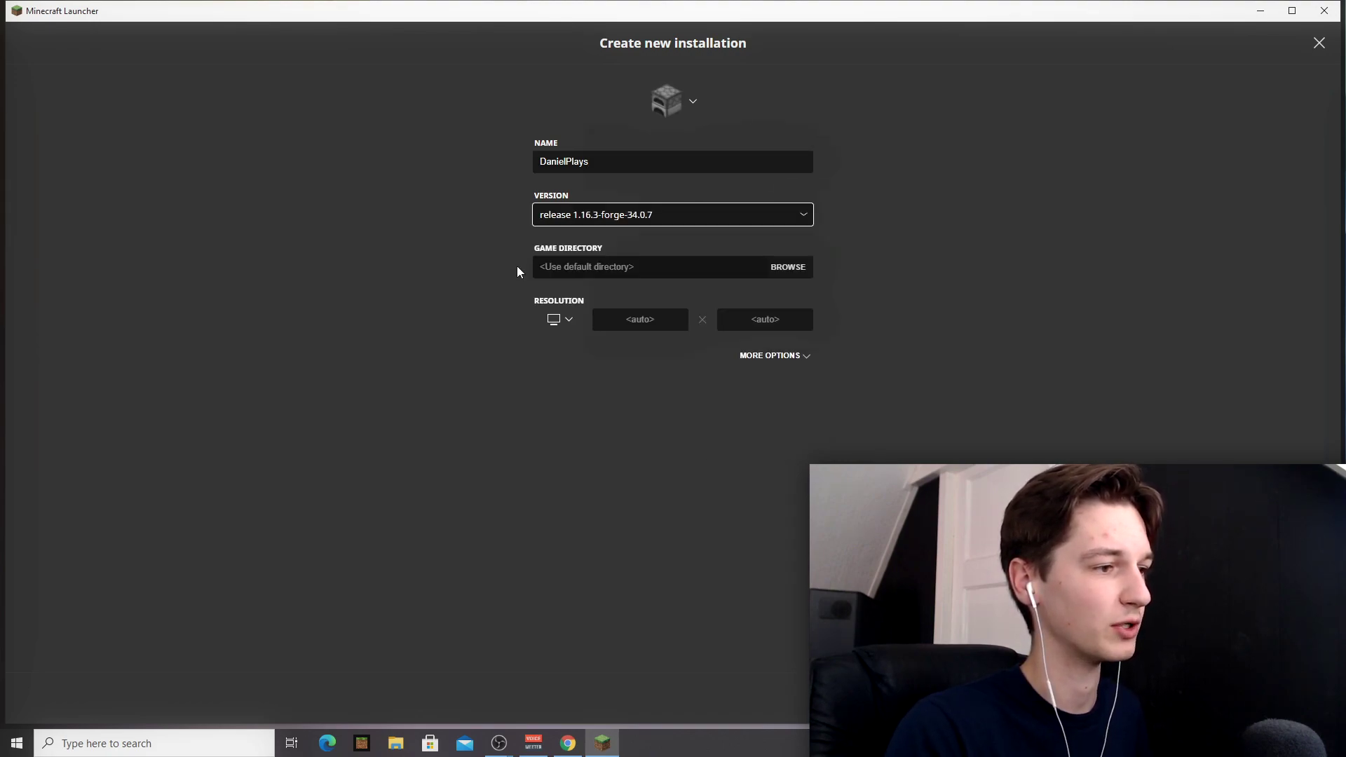
Save the new Forge installation and play it to launch Minecraft 1.16.3
{"action": "left_click", "coordinate": [1293, 697]}
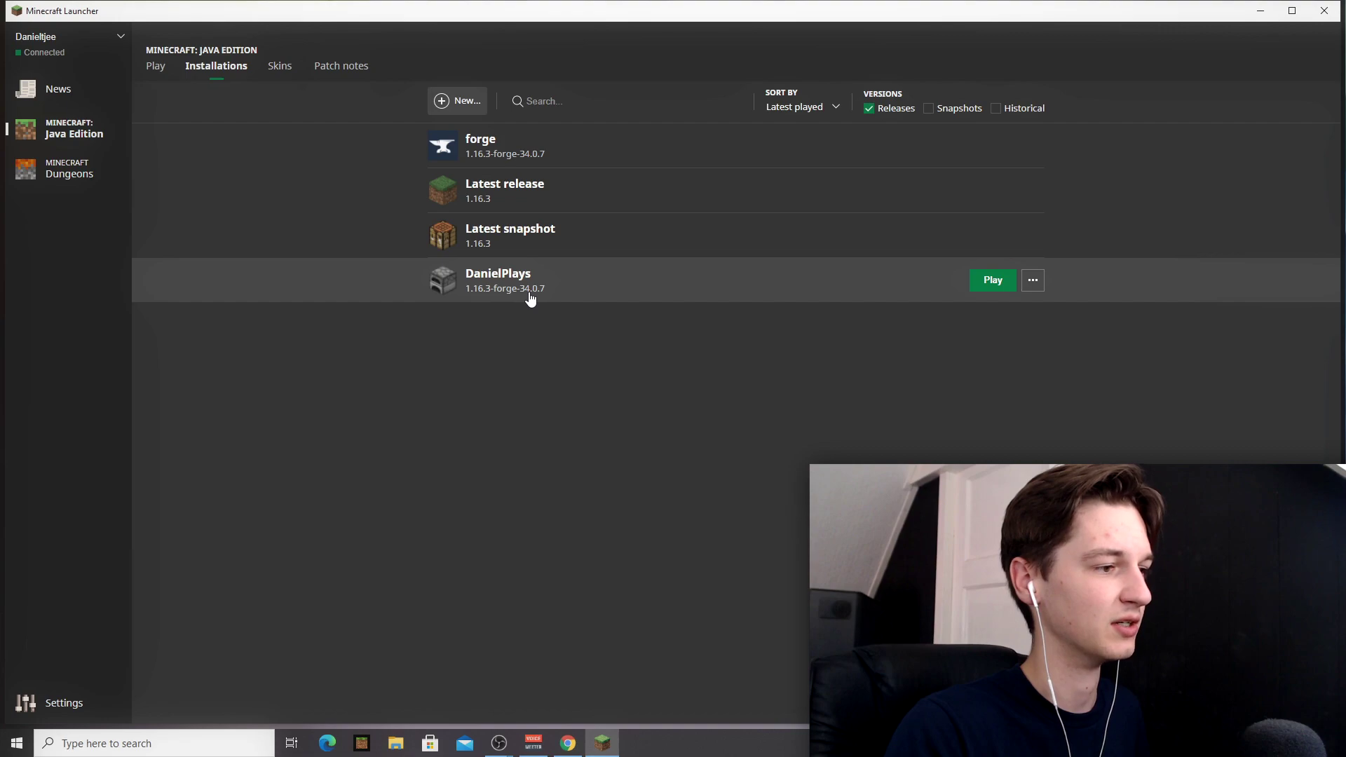
{"action": "left_click", "coordinate": [991, 280]}
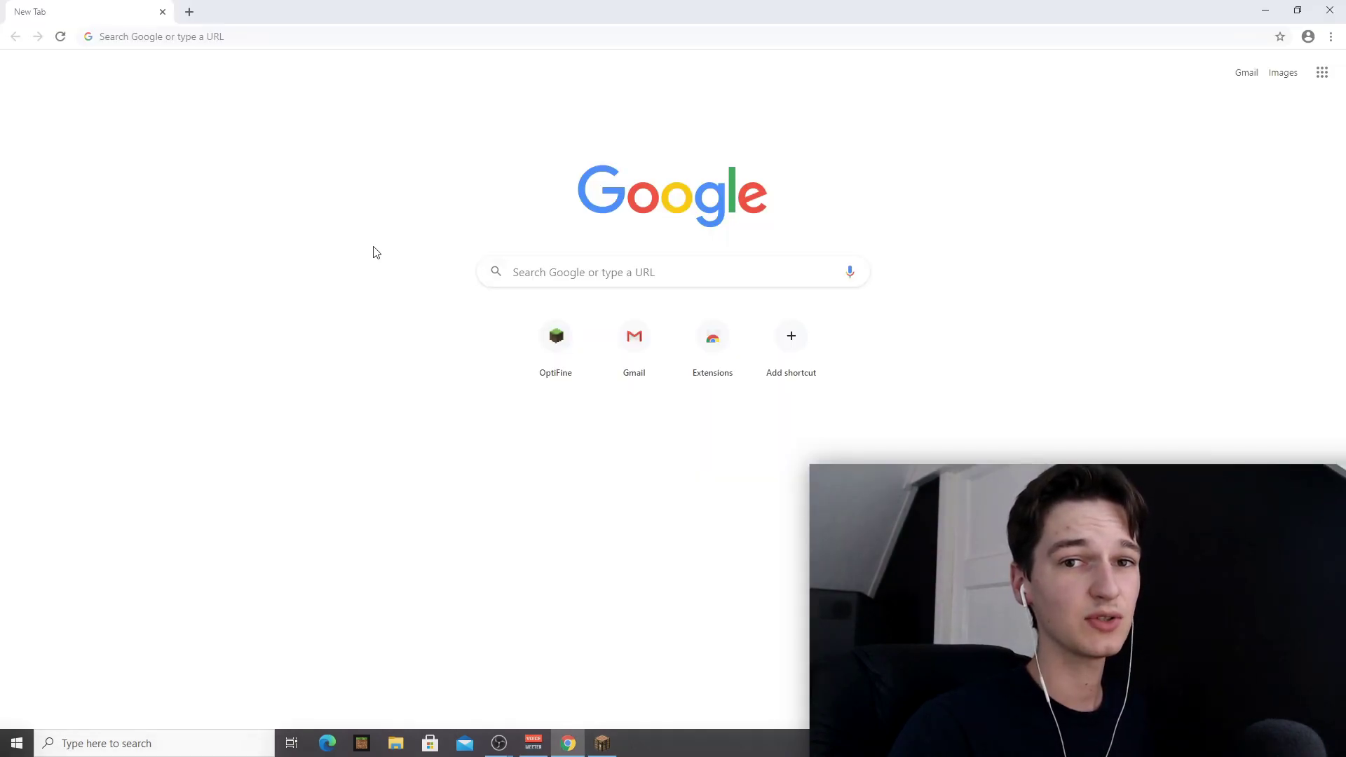
Google 'xaer' and open the Xaero's Minimap page on CurseForge
{"action": "left_click", "coordinate": [530, 260]}
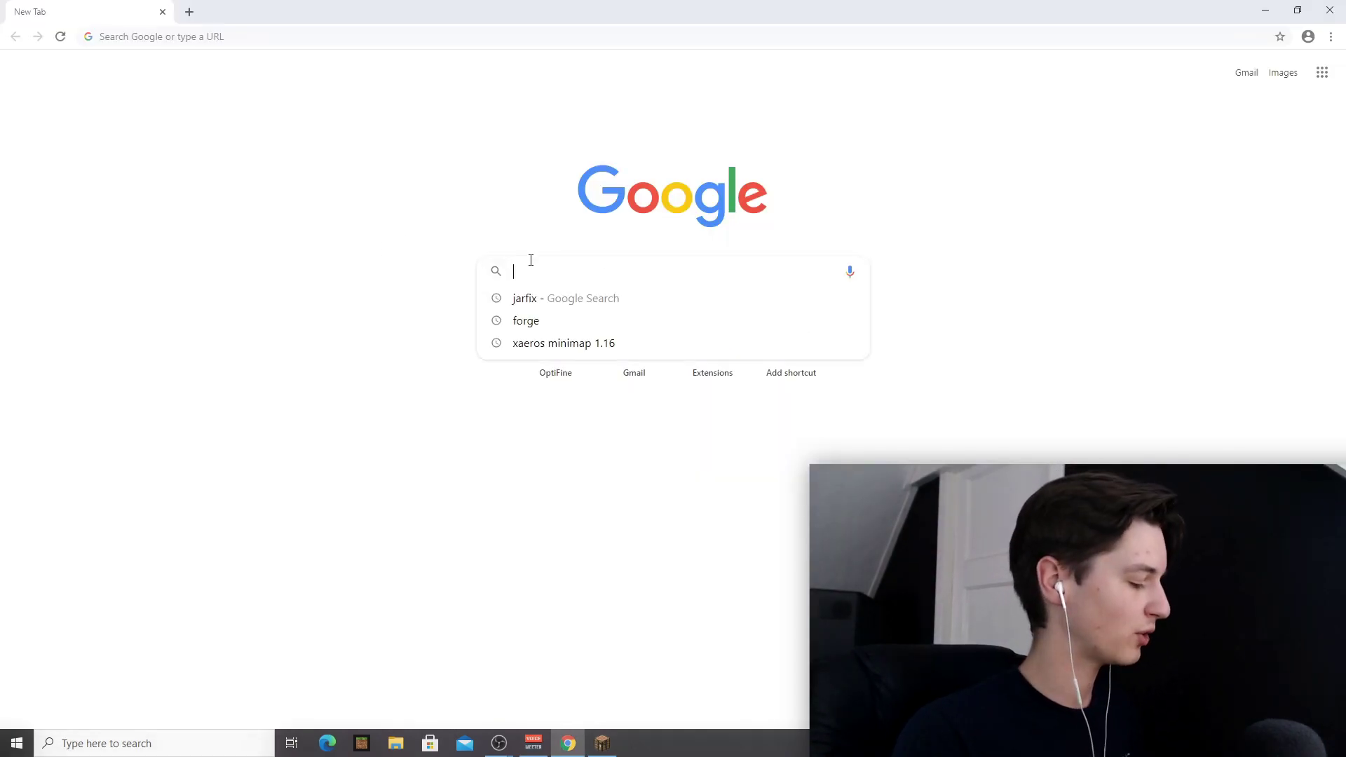
{"action": "type", "text": "xaer"}
{"action": "key", "text": "Return"}
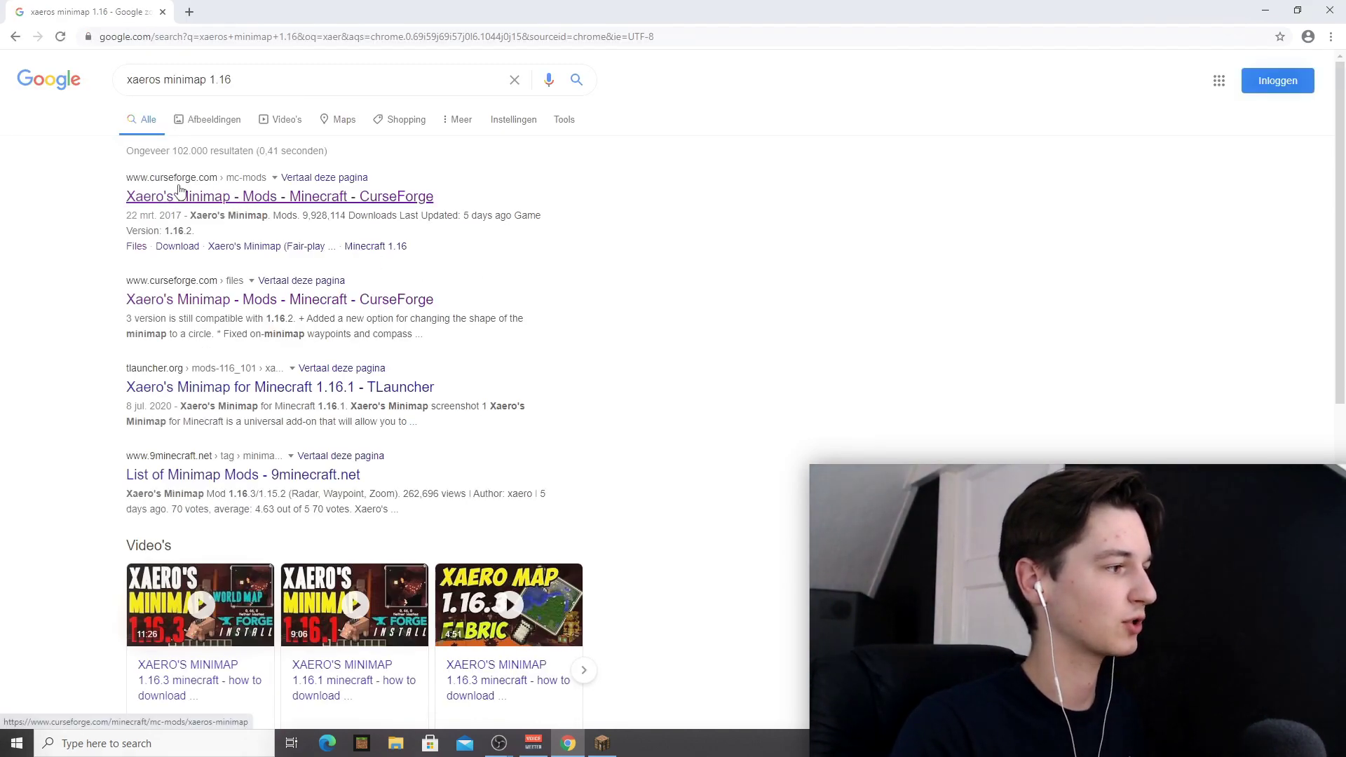
{"action": "left_click", "coordinate": [202, 200]}
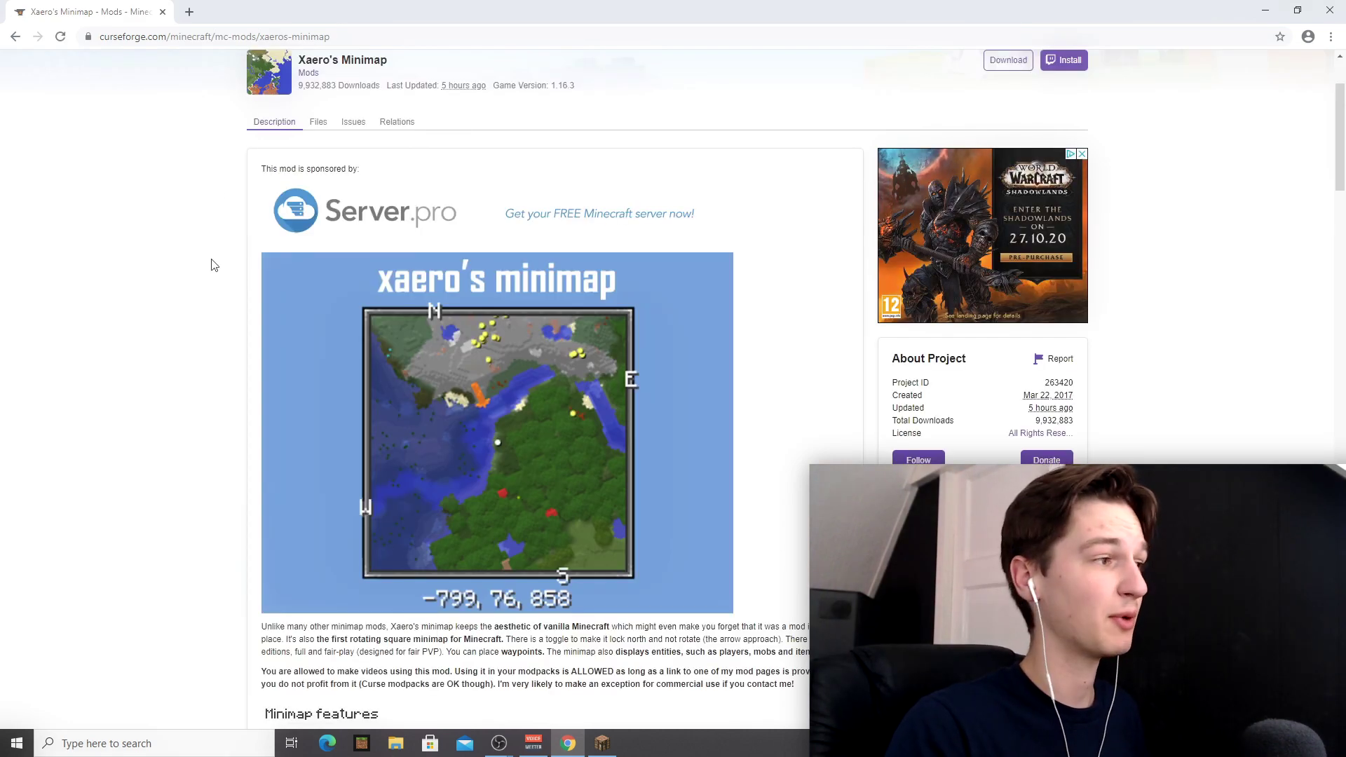
Download and keep the Minimap v20.22.0 main file for Forge 1.16.3
{"action": "left_click", "coordinate": [318, 124]}
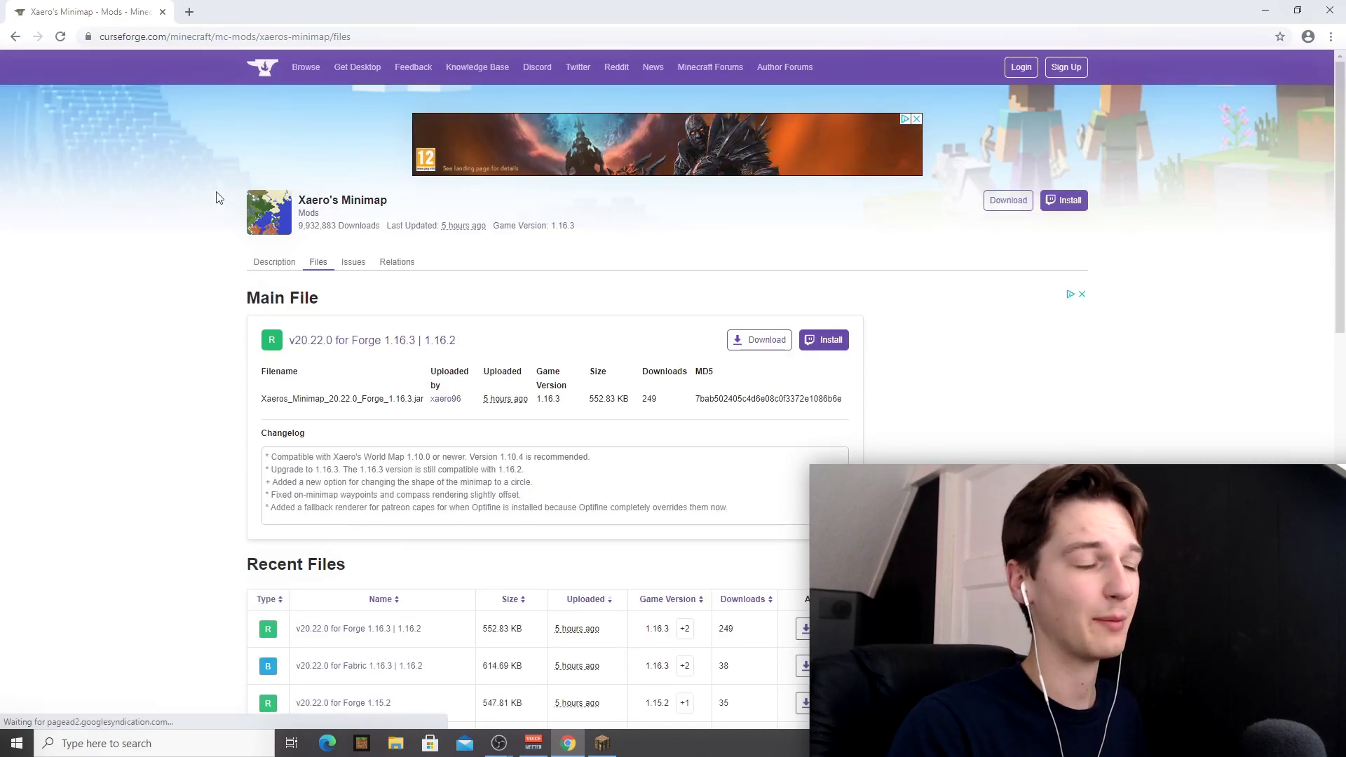
{"action": "scroll", "coordinate": [216, 198], "scroll_direction": "down", "scroll_amount": 1}
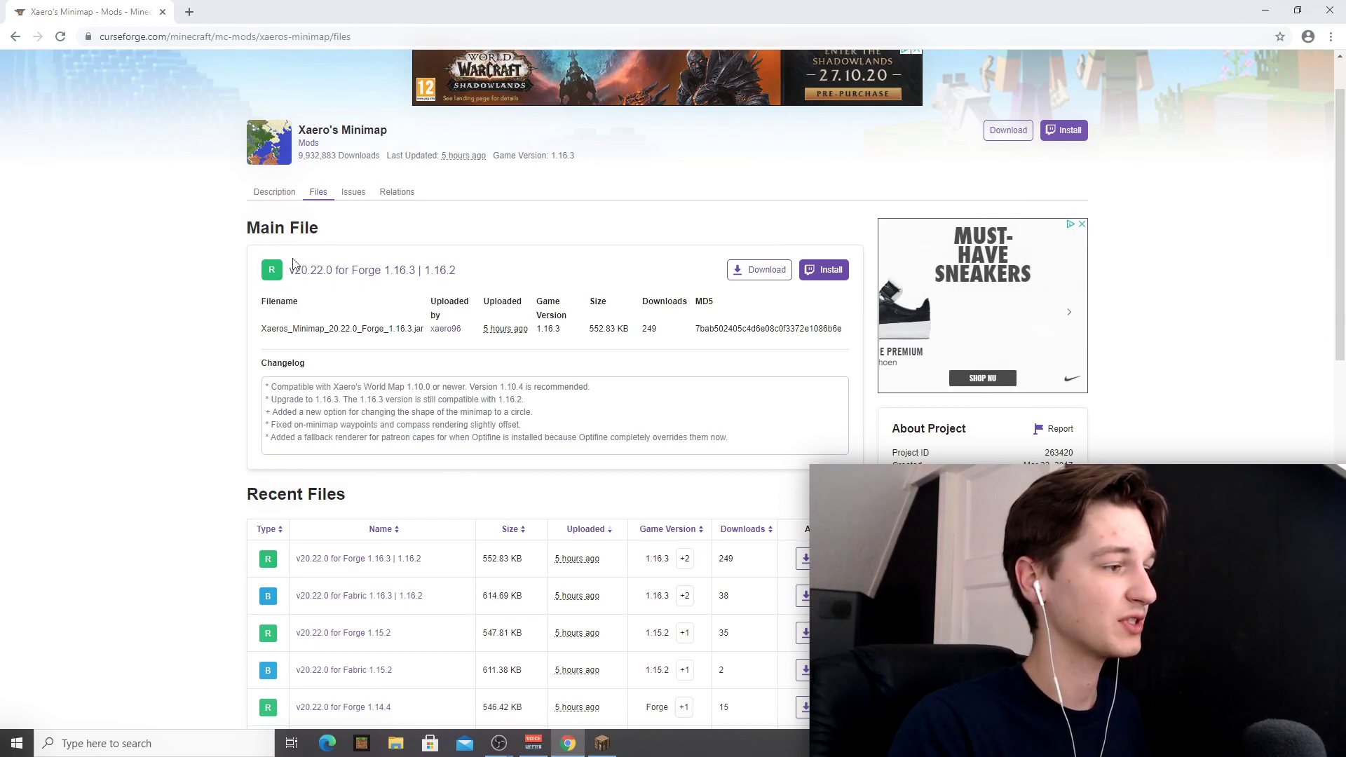
{"action": "left_click", "coordinate": [760, 274]}
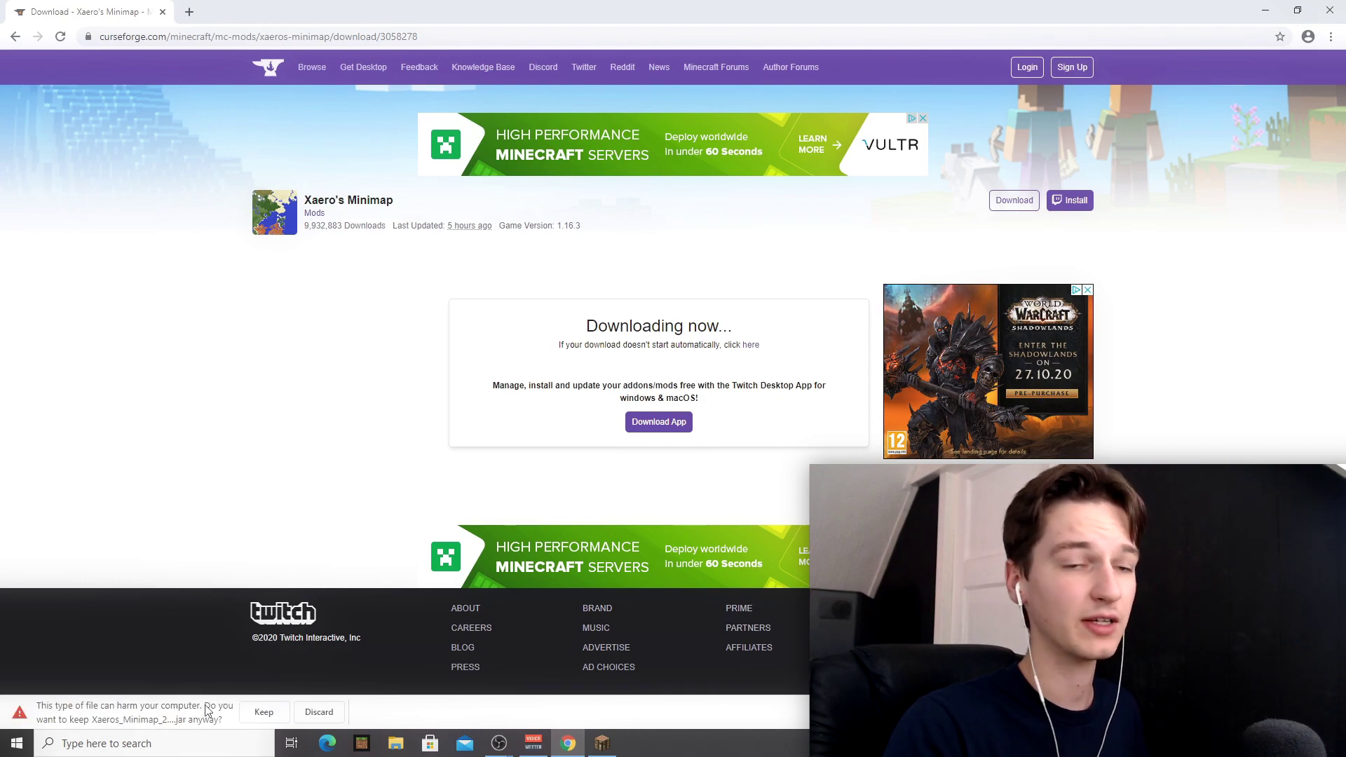
{"action": "left_click", "coordinate": [261, 711]}
{"action": "left_click", "coordinate": [568, 269]}
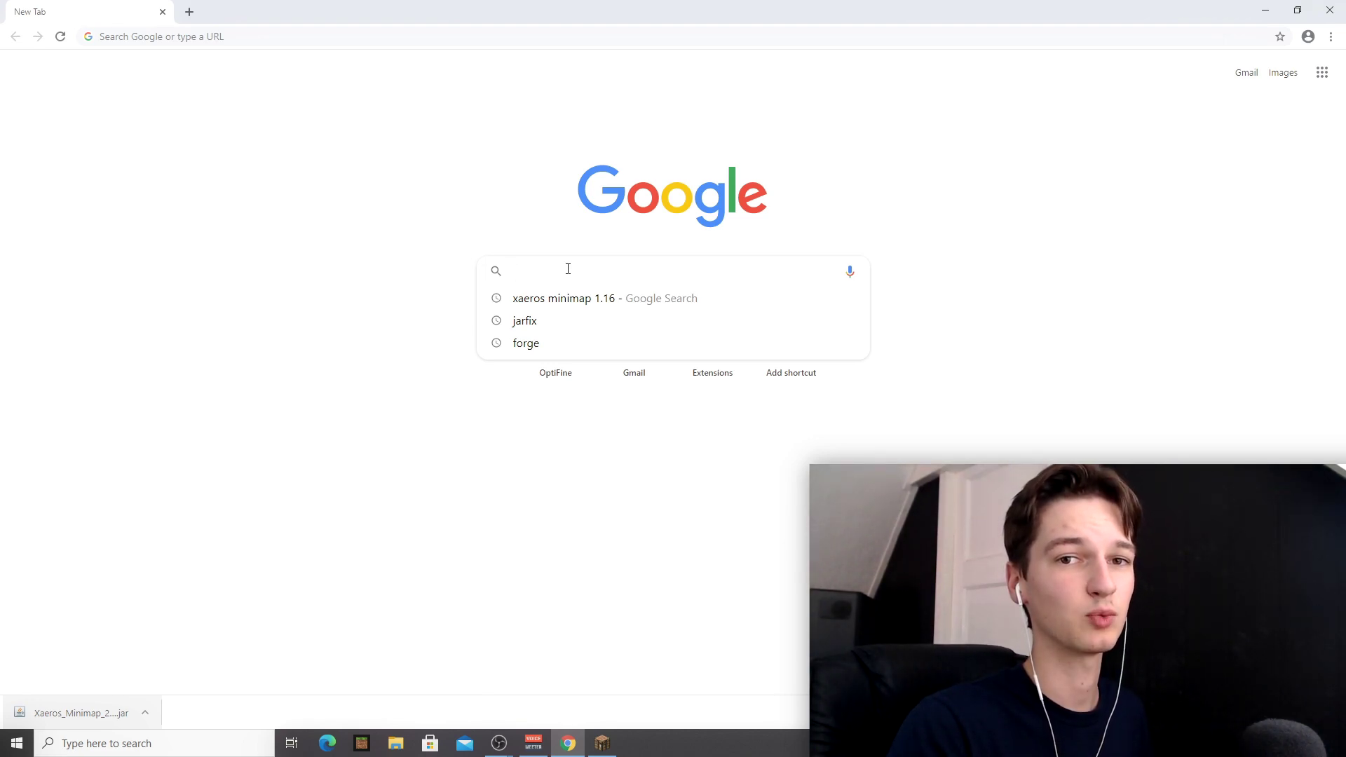
Search 'xaeros wor' and open the Xaero's World Map files on CurseForge
{"action": "type", "text": "xaero"}
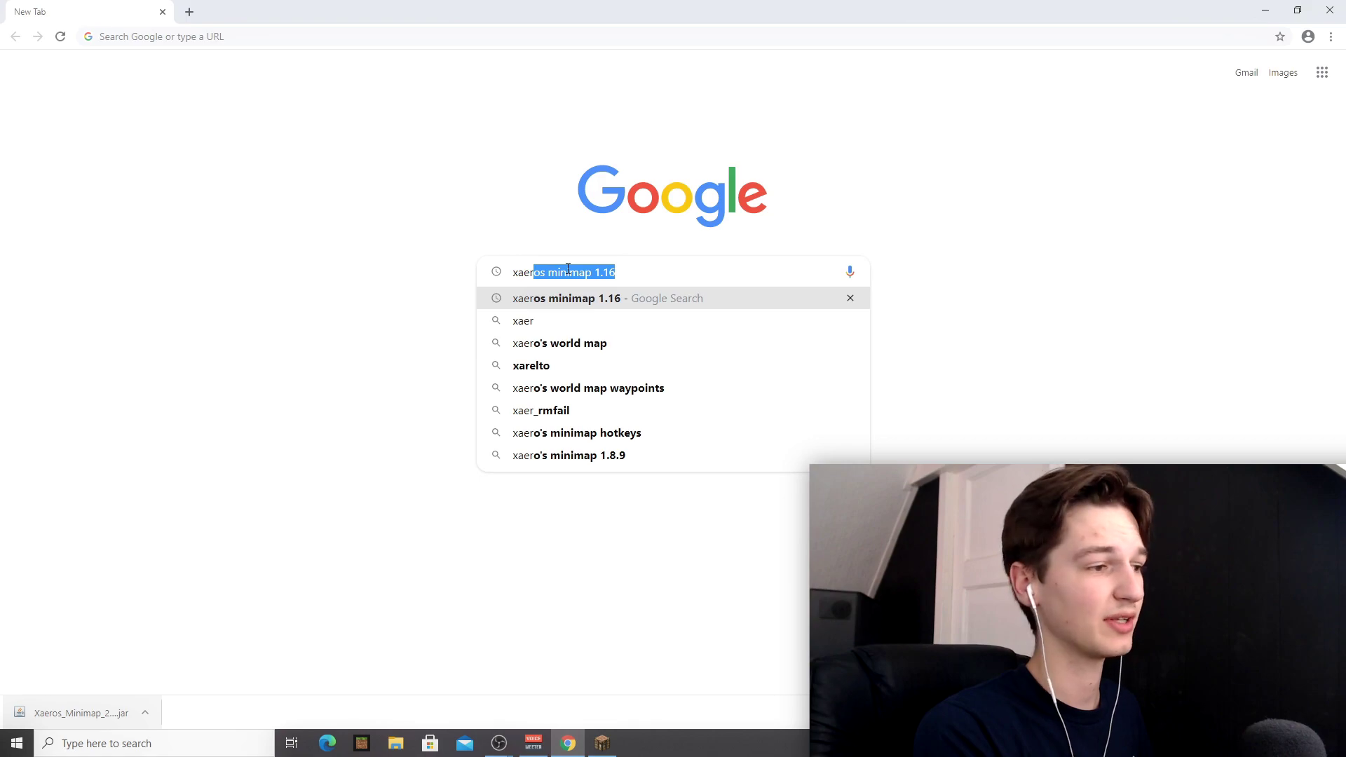
{"action": "type", "text": "s world"}
{"action": "key", "text": "Return"}
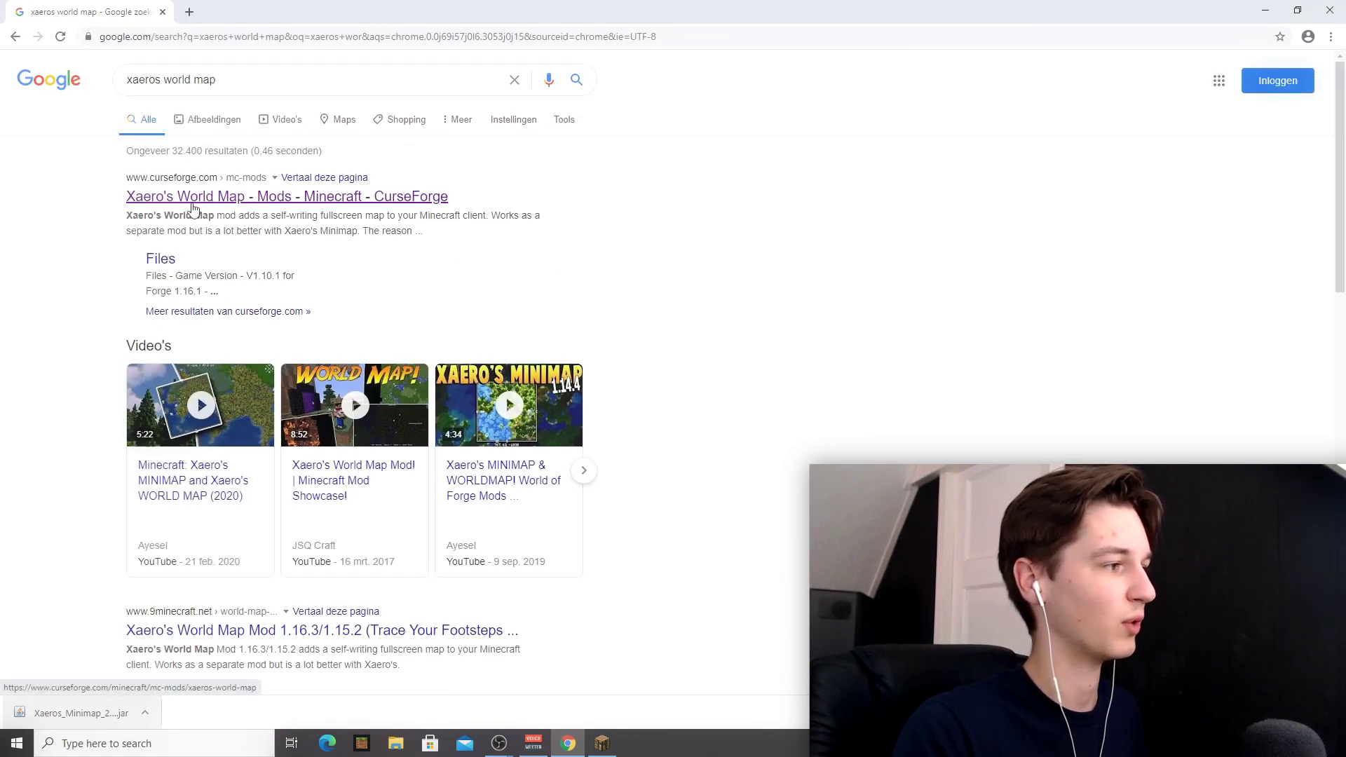
{"action": "left_click", "coordinate": [206, 196]}
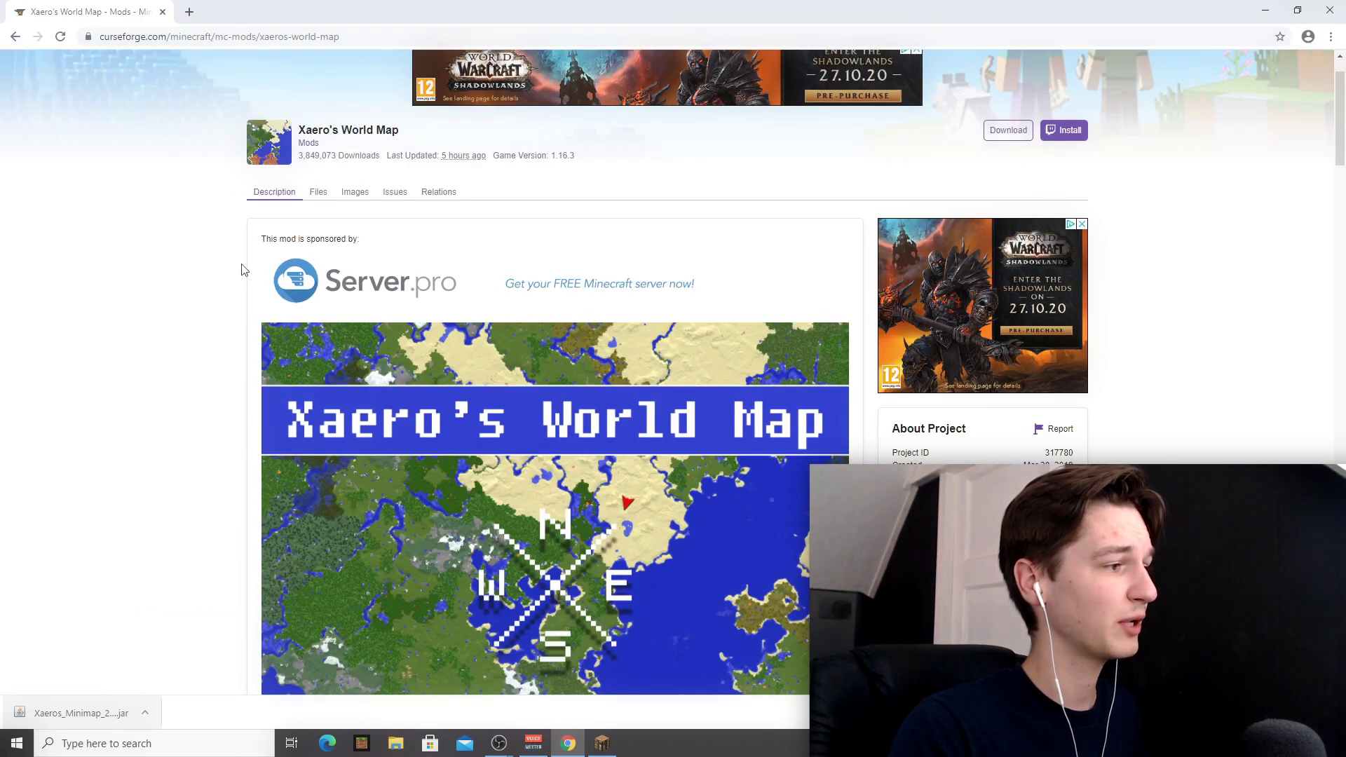
{"action": "left_click", "coordinate": [319, 195]}
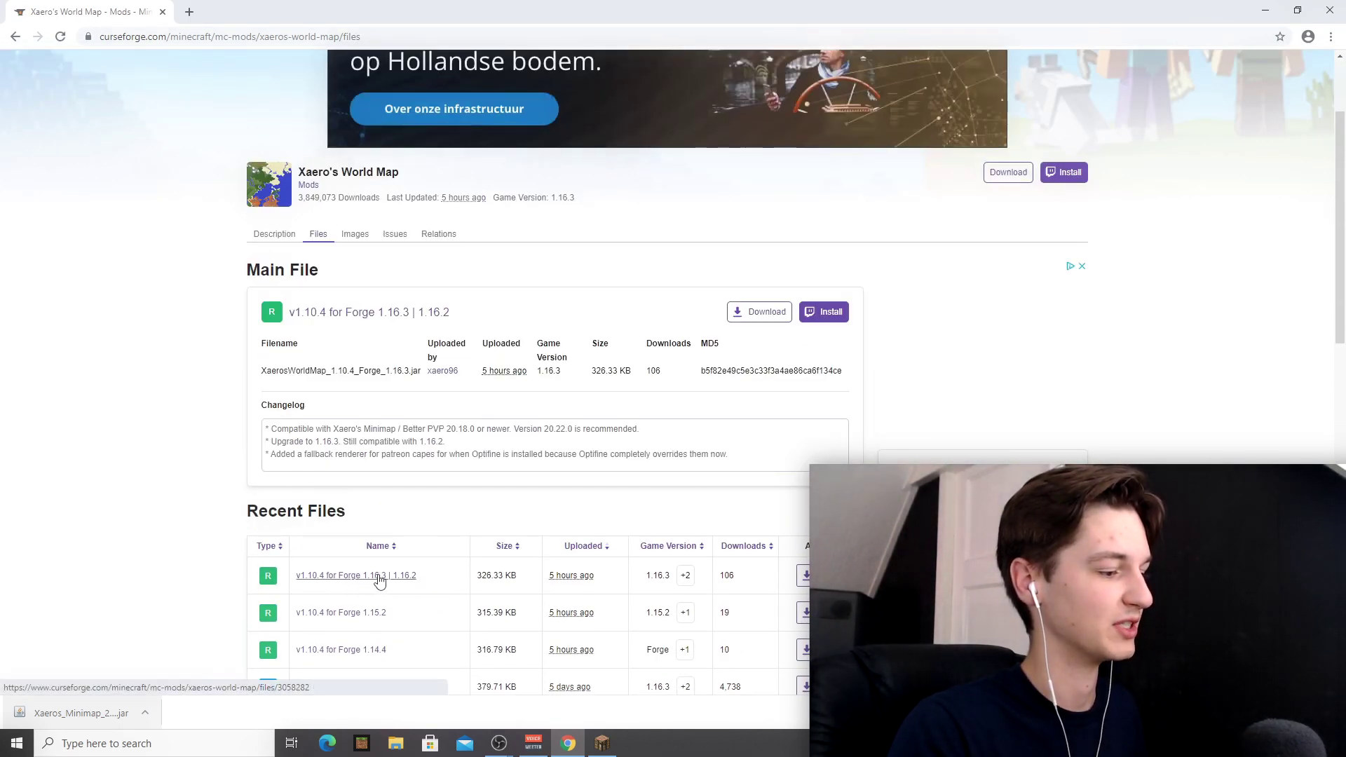
Download and keep the World Map v1.10.4 jar, and drag the Minimap jar out of Chrome
{"action": "left_click", "coordinate": [745, 317]}
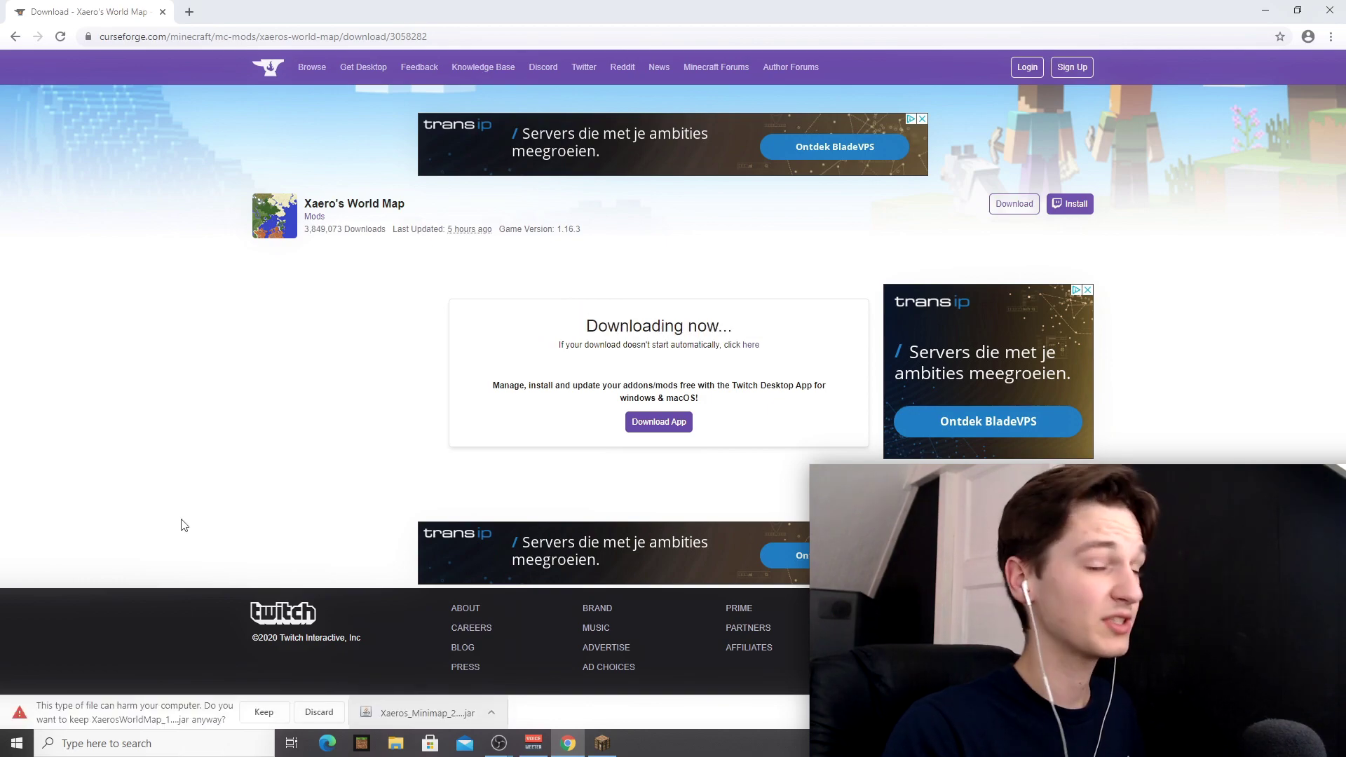
{"action": "left_click", "coordinate": [262, 713]}
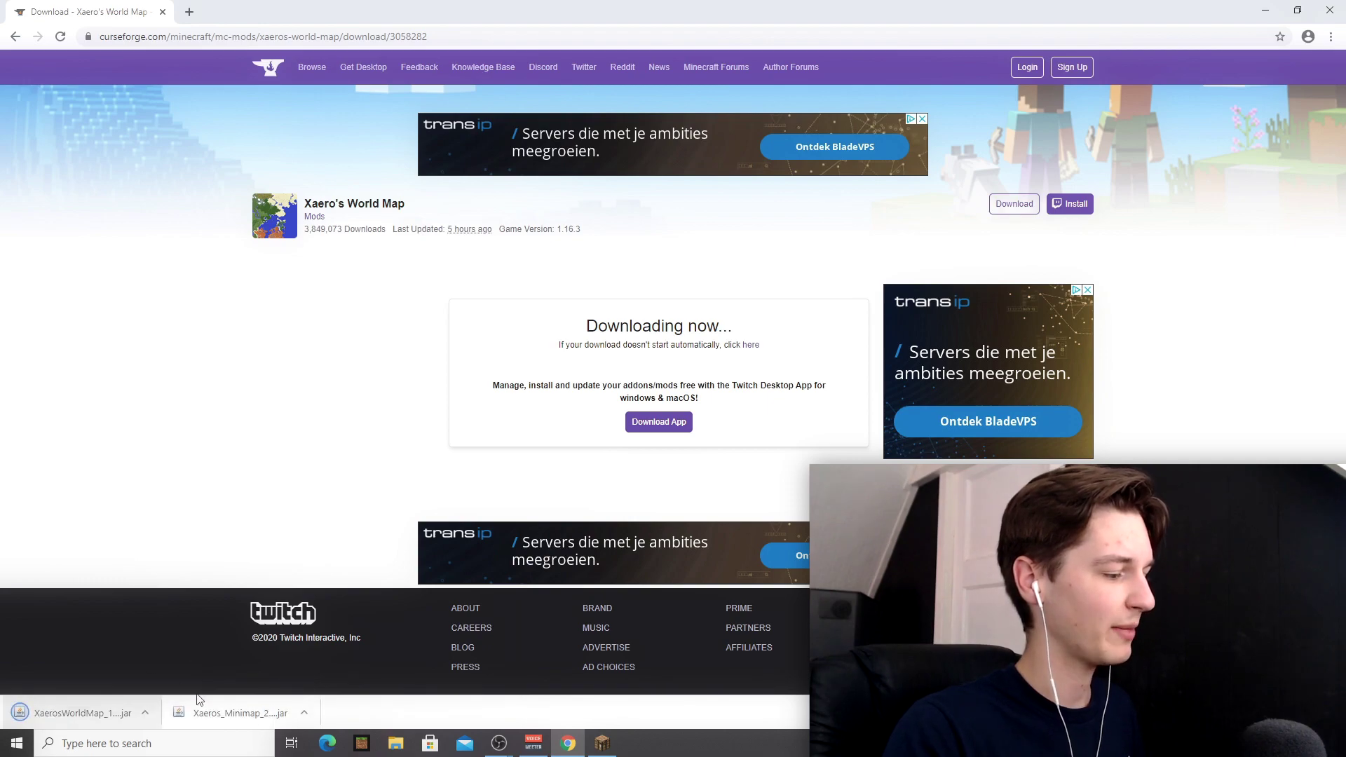
{"action": "left_click_drag", "start_coordinate": [198, 699], "coordinate": [633, 615]}
Place the Xaero's Minimap jar on the desktop next to the World Map jar, then bring up Minecraft's Mods list
{"action": "key", "text": "super+d"}
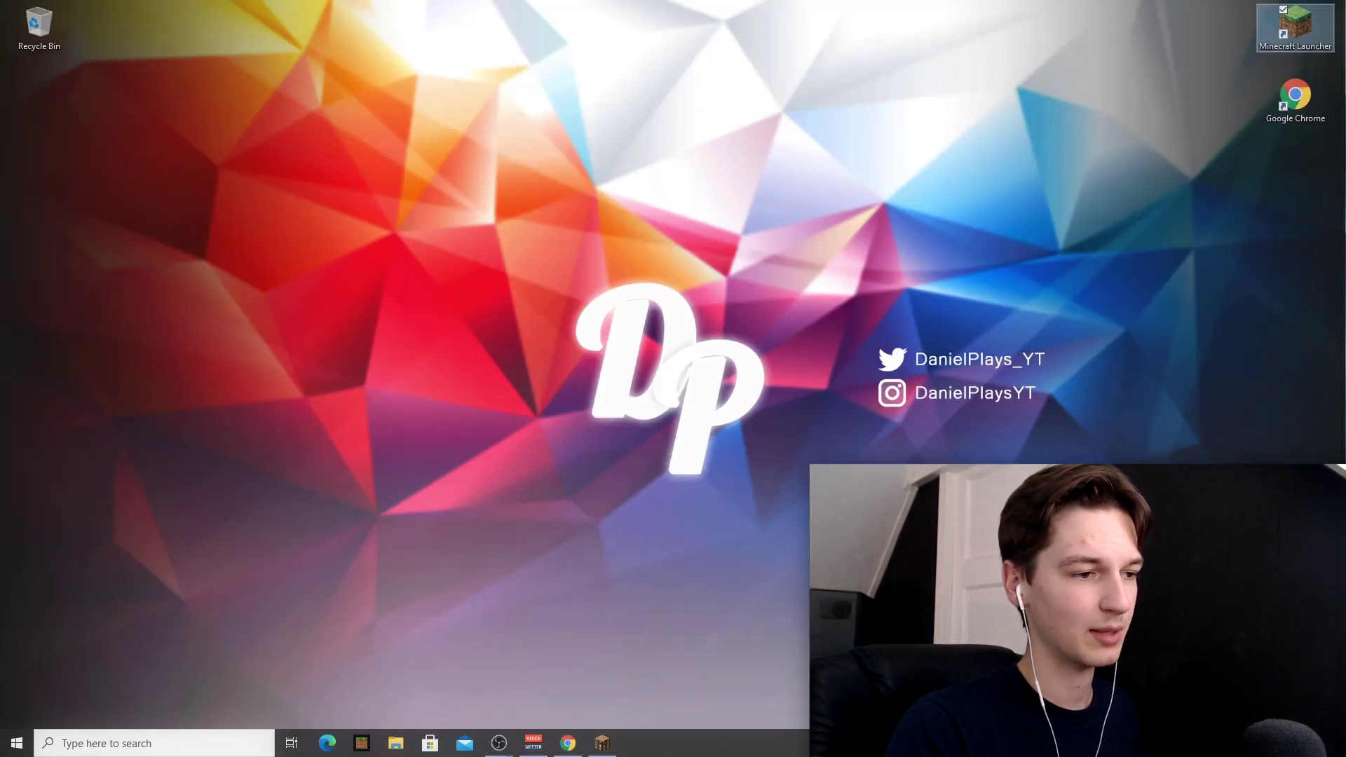
{"action": "left_click_drag", "start_coordinate": [588, 298], "coordinate": [590, 300]}
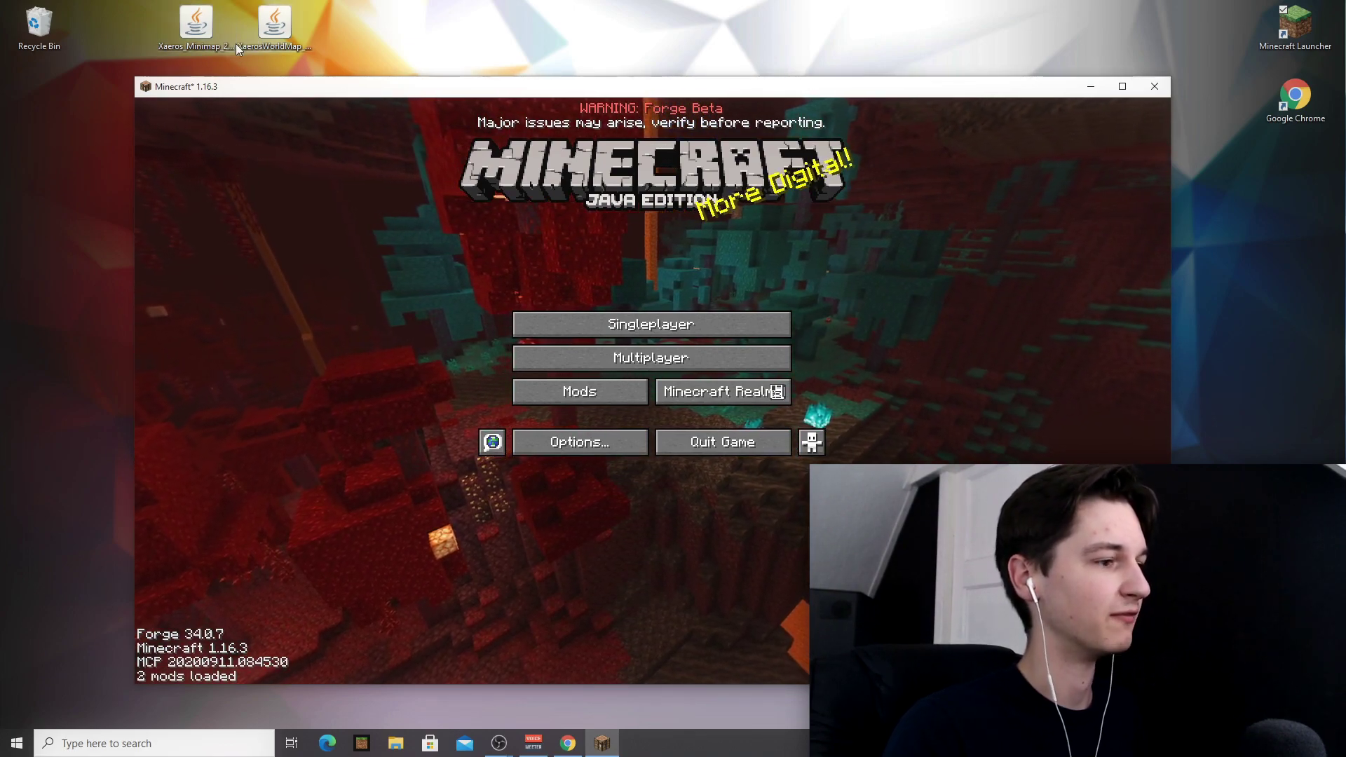
{"action": "left_click", "coordinate": [586, 405]}
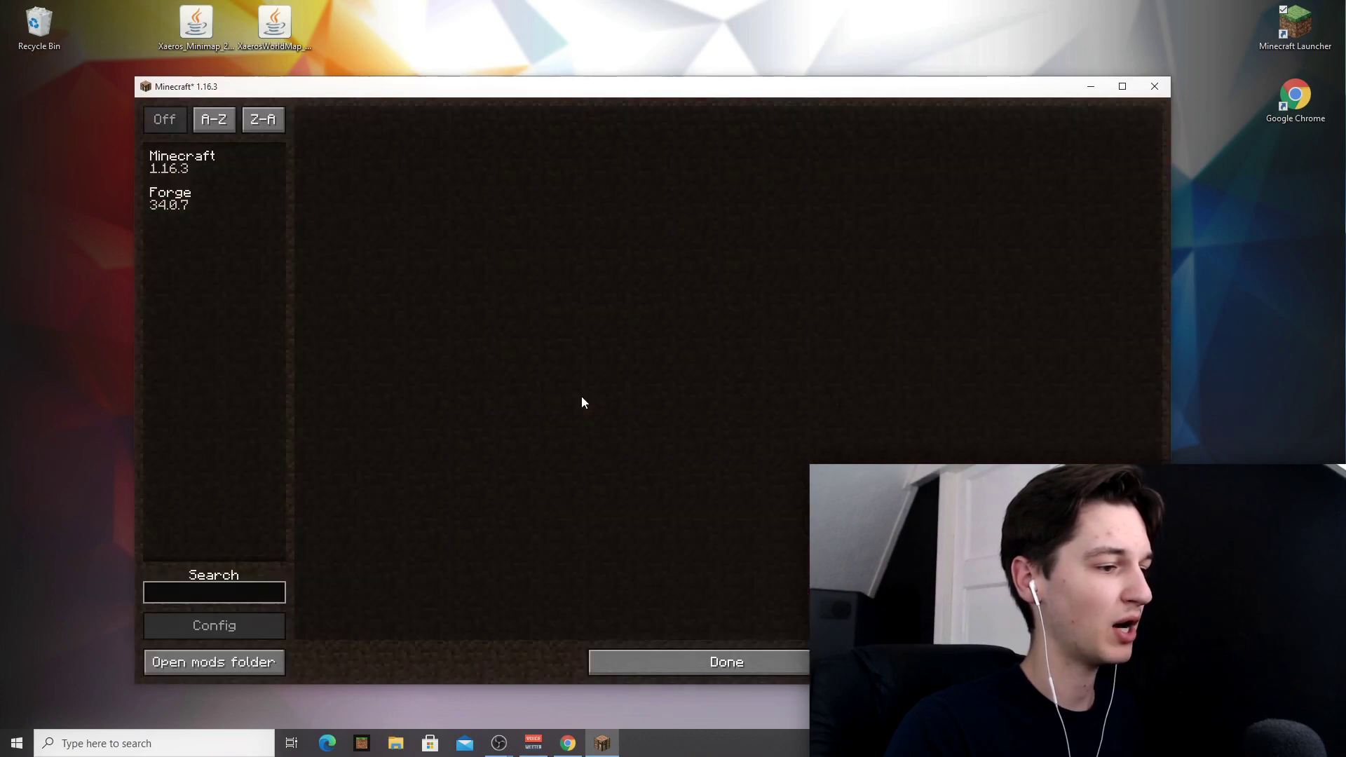
Move both Xaero jar files from the desktop into the .minecraft\mods folder
{"action": "left_click", "coordinate": [209, 663]}
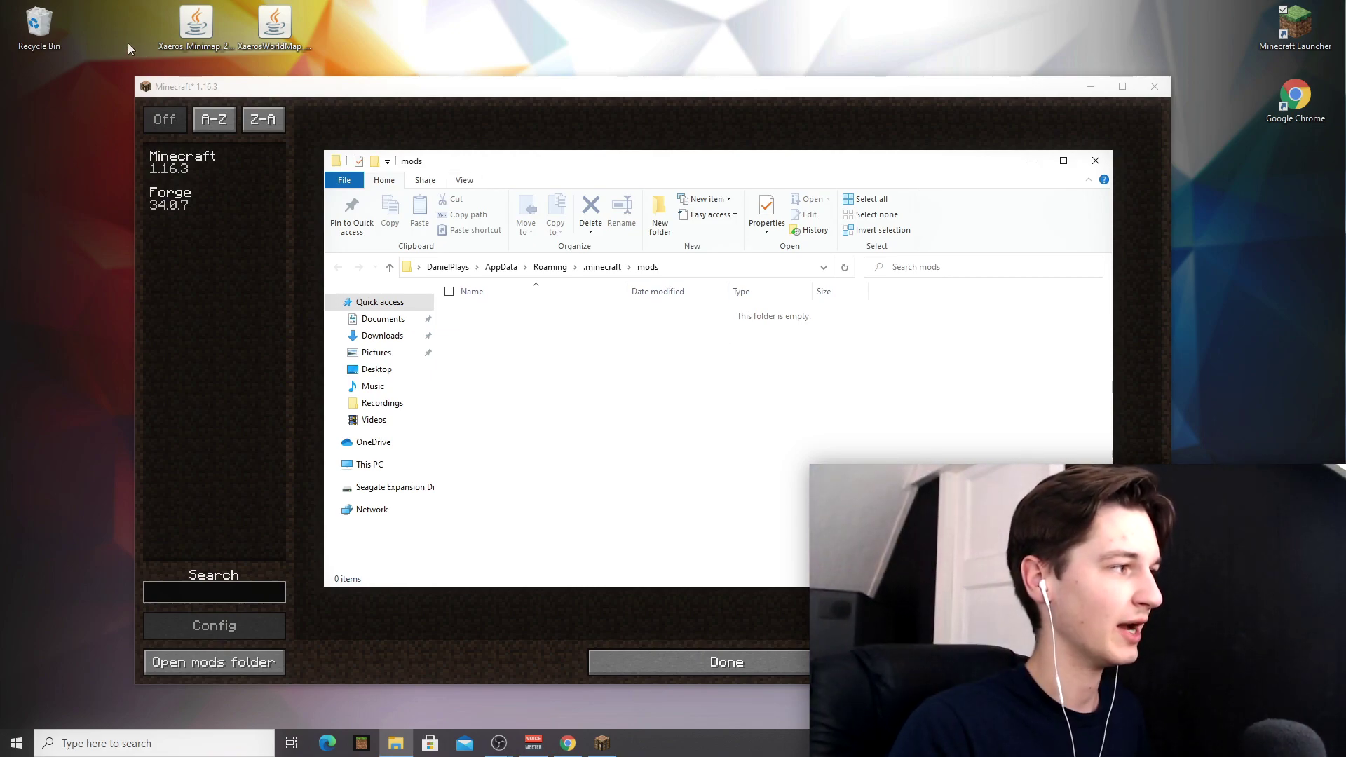
{"action": "left_click_drag", "start_coordinate": [128, 44], "coordinate": [378, 36]}
{"action": "left_click_drag", "start_coordinate": [272, 31], "coordinate": [585, 377]}
{"action": "left_click", "coordinate": [611, 379]}
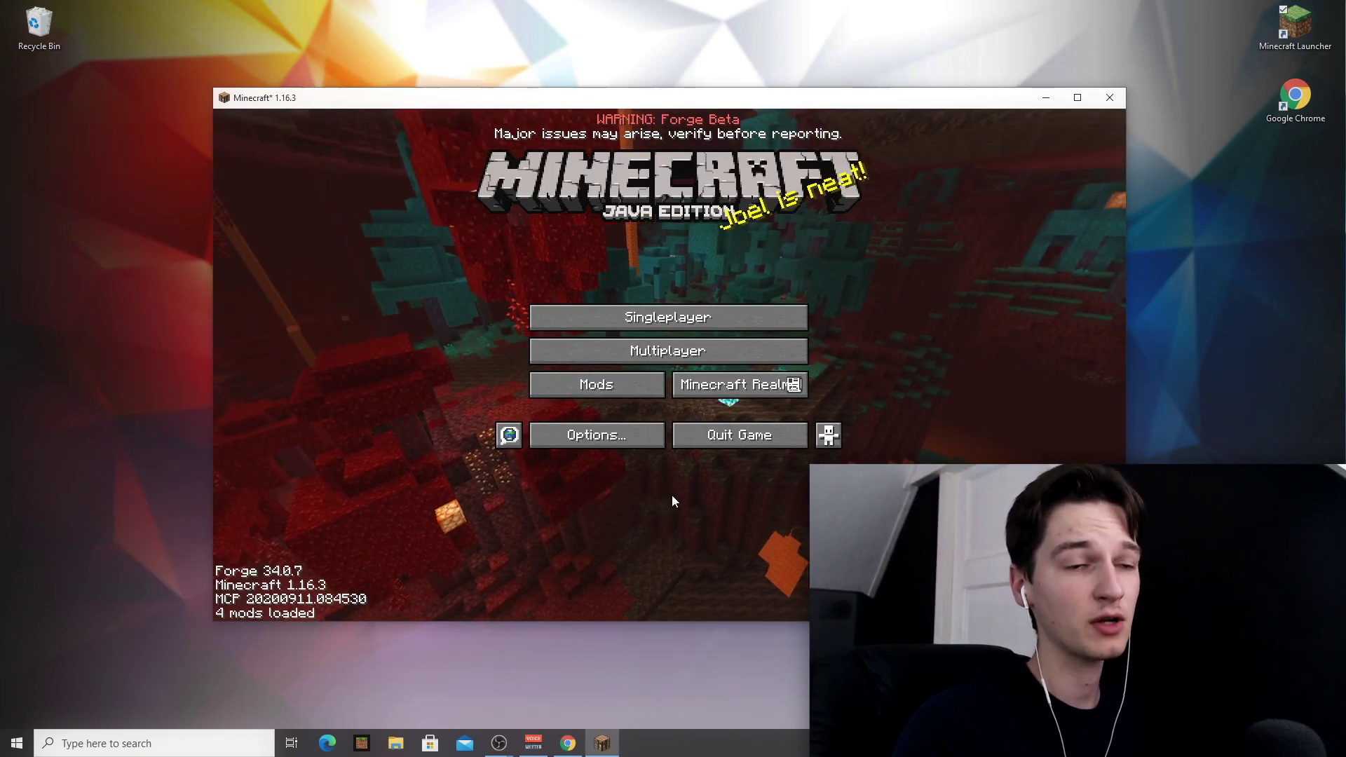
Check the Mods list entries for Xaero's Minimap and Xaero's World Map
{"action": "left_click", "coordinate": [601, 391]}
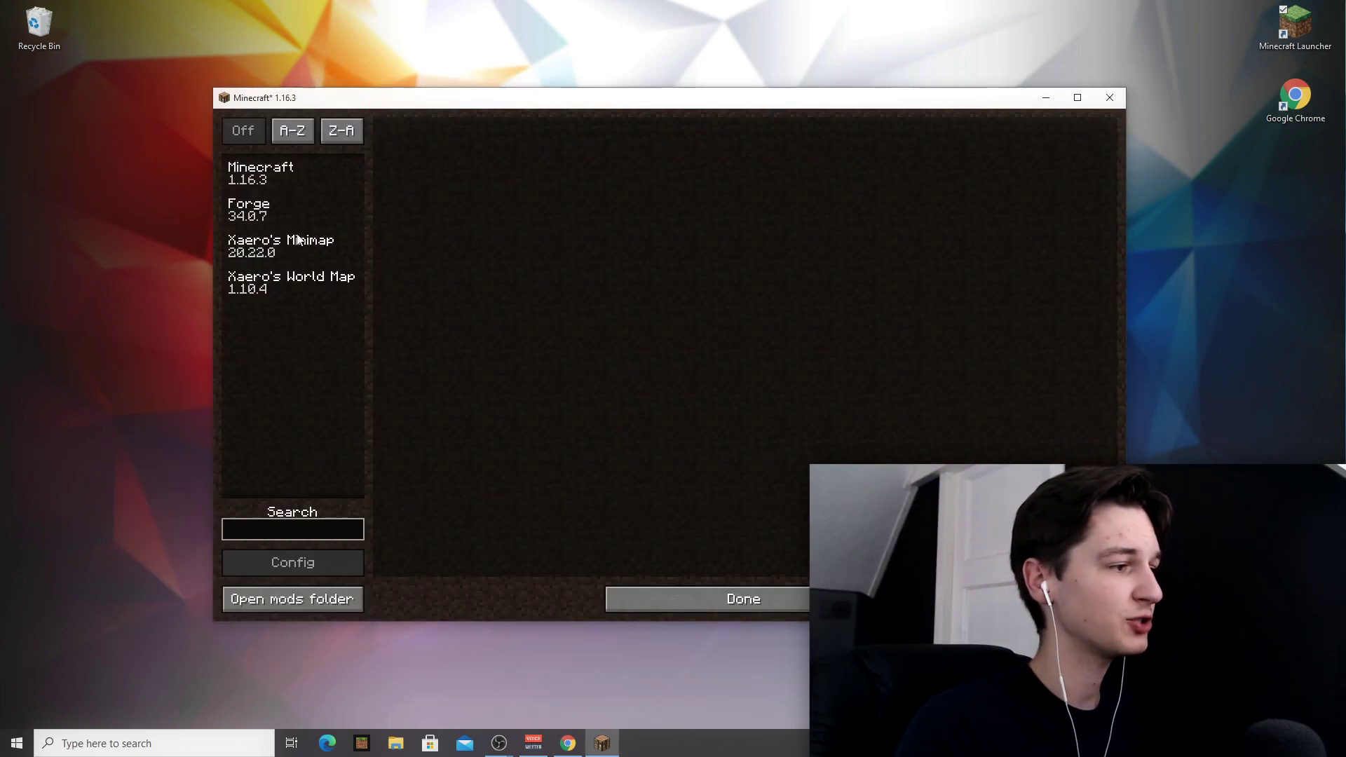
{"action": "left_click", "coordinate": [273, 251]}
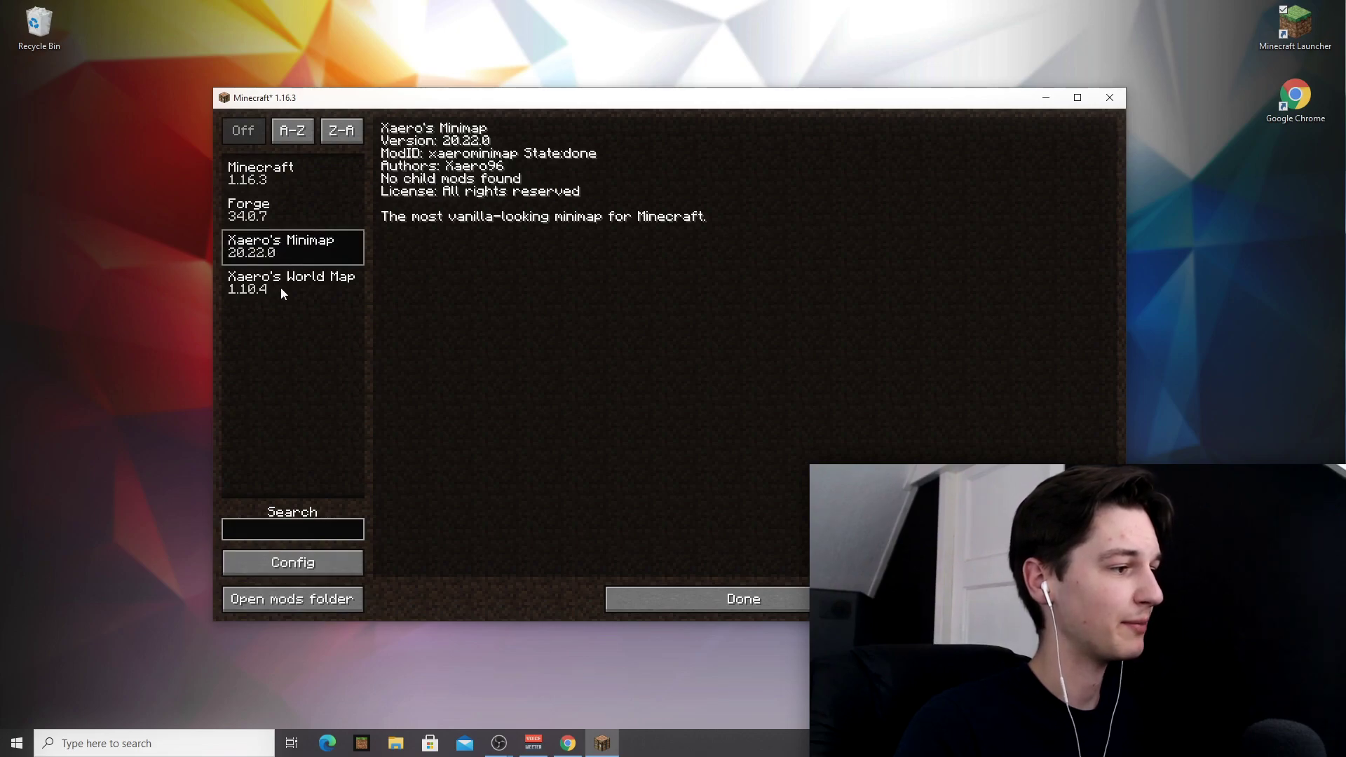
{"action": "left_click", "coordinate": [281, 289]}
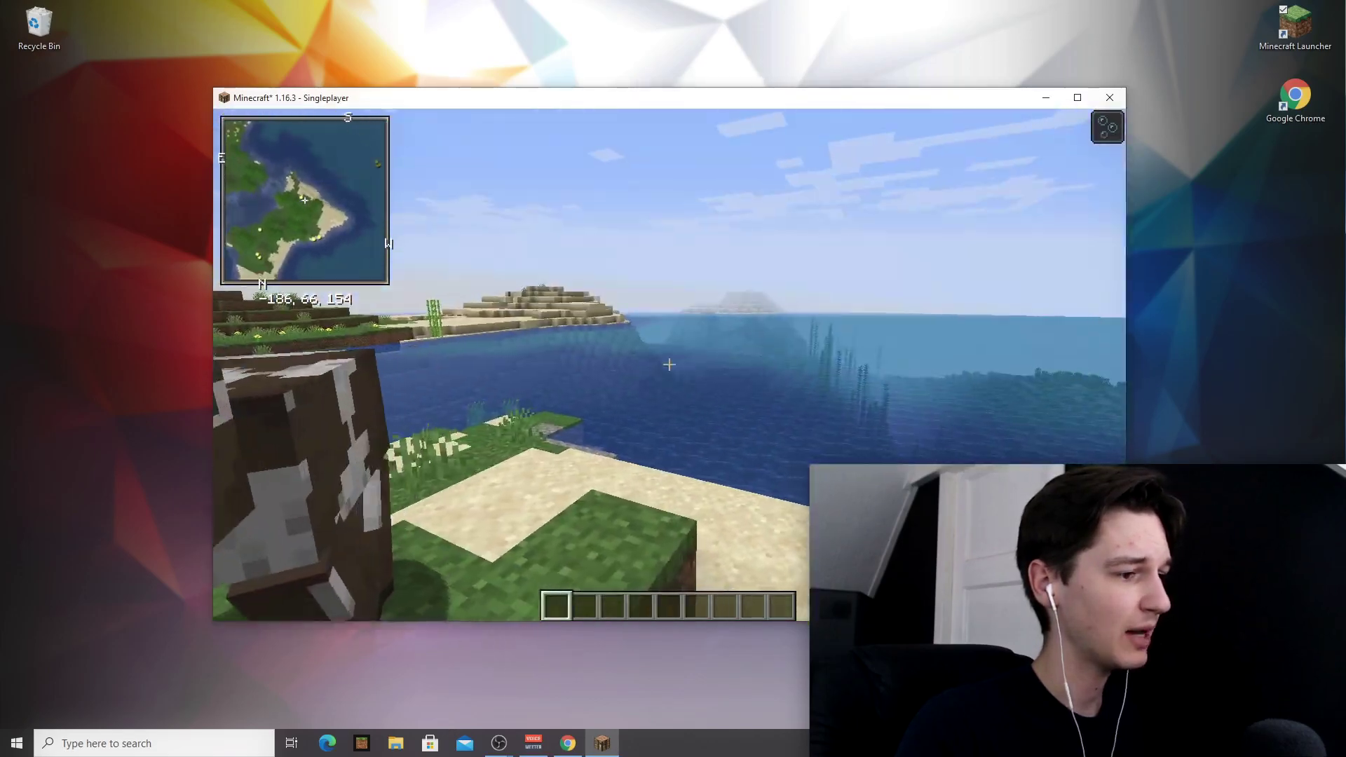
Create a Dark Red waypoint named 'Spawn' at the current position
{"action": "key", "text": "b"}
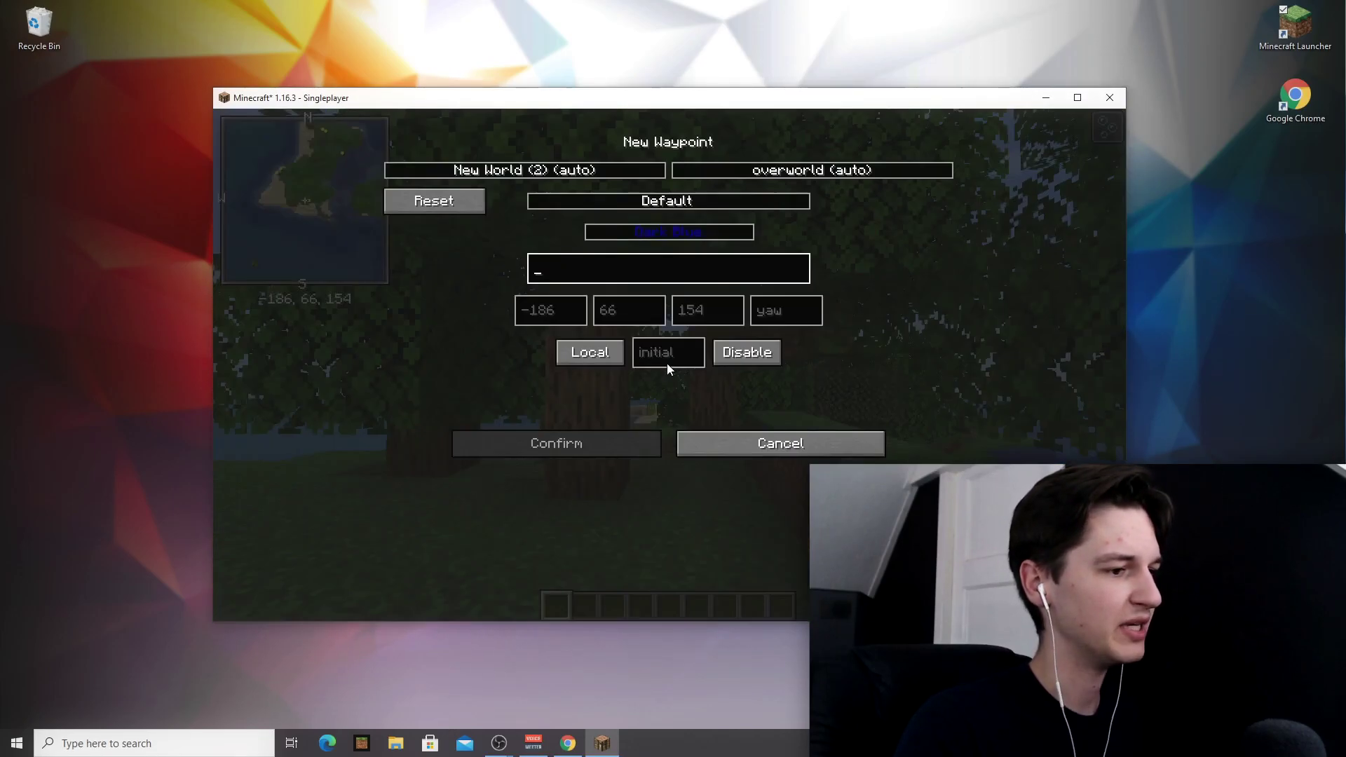
{"action": "type", "text": "Spaw"}
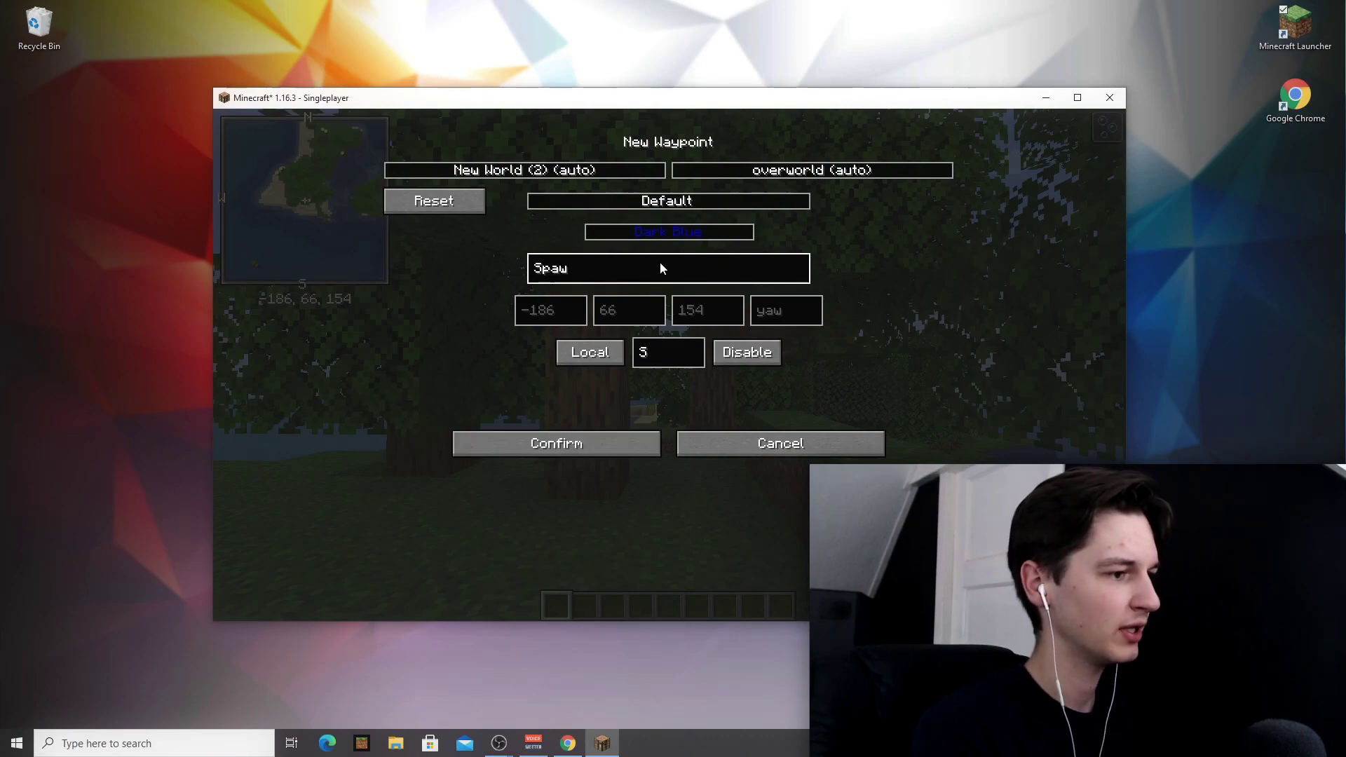
{"action": "type", "text": "n"}
{"action": "left_click", "coordinate": [669, 231]}
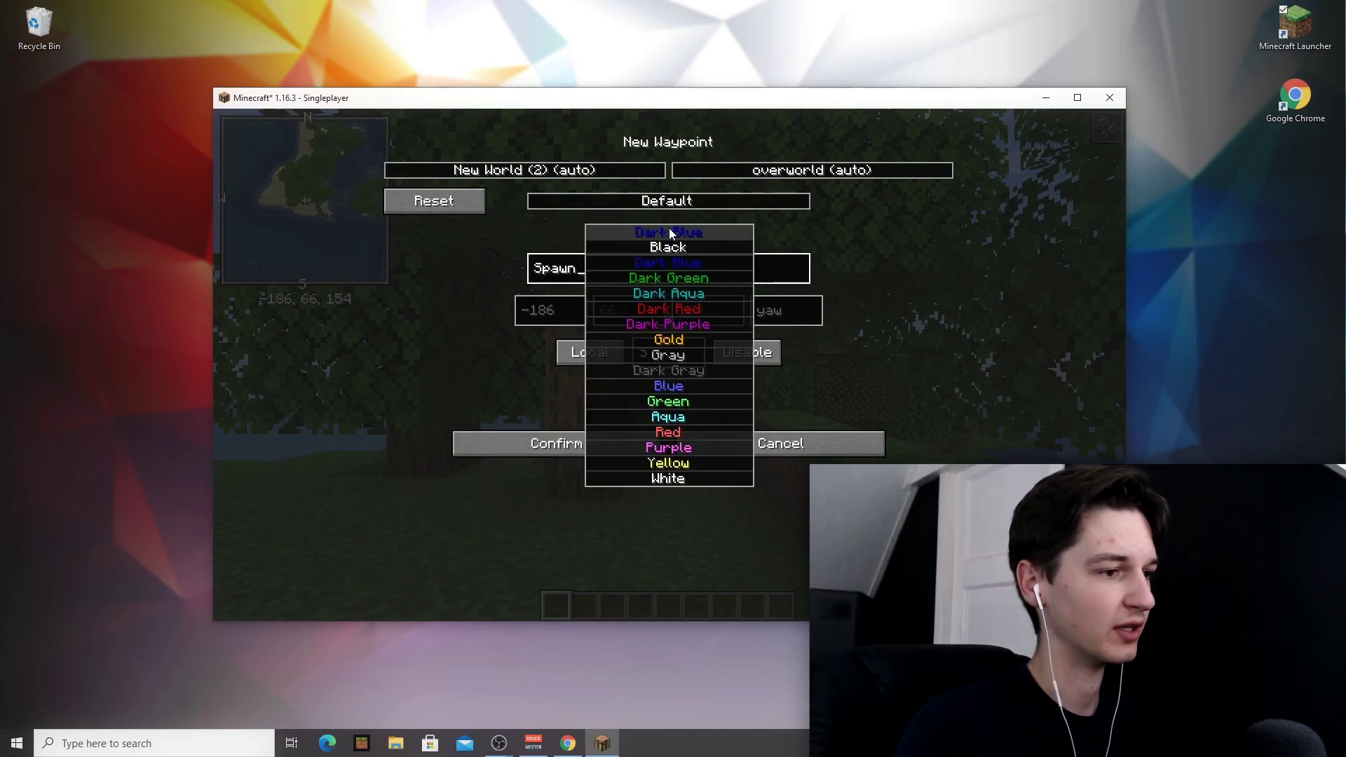
{"action": "left_click", "coordinate": [669, 309]}
{"action": "left_click", "coordinate": [560, 443]}
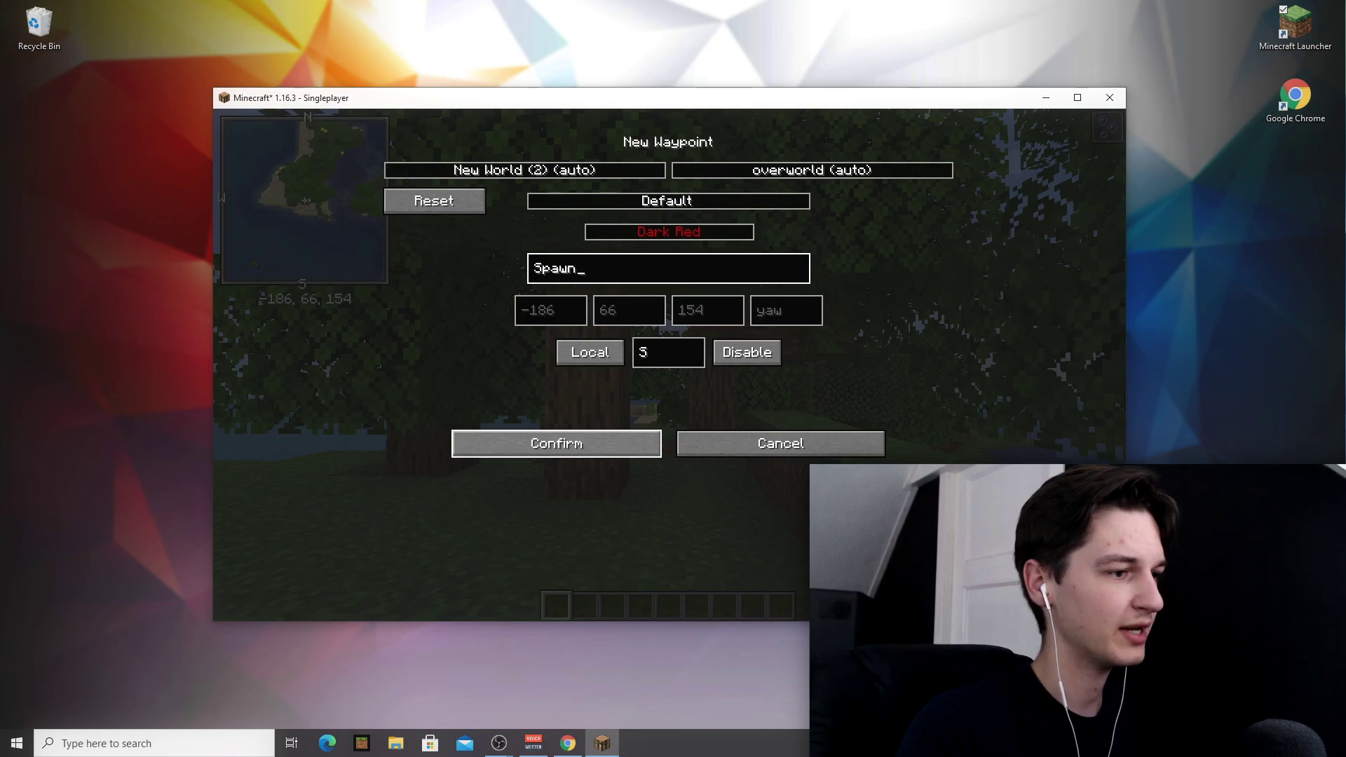
Look around between the Spawn marker, the tree and the sea to see the waypoint in the world
{"action": "key", "text": "s"}
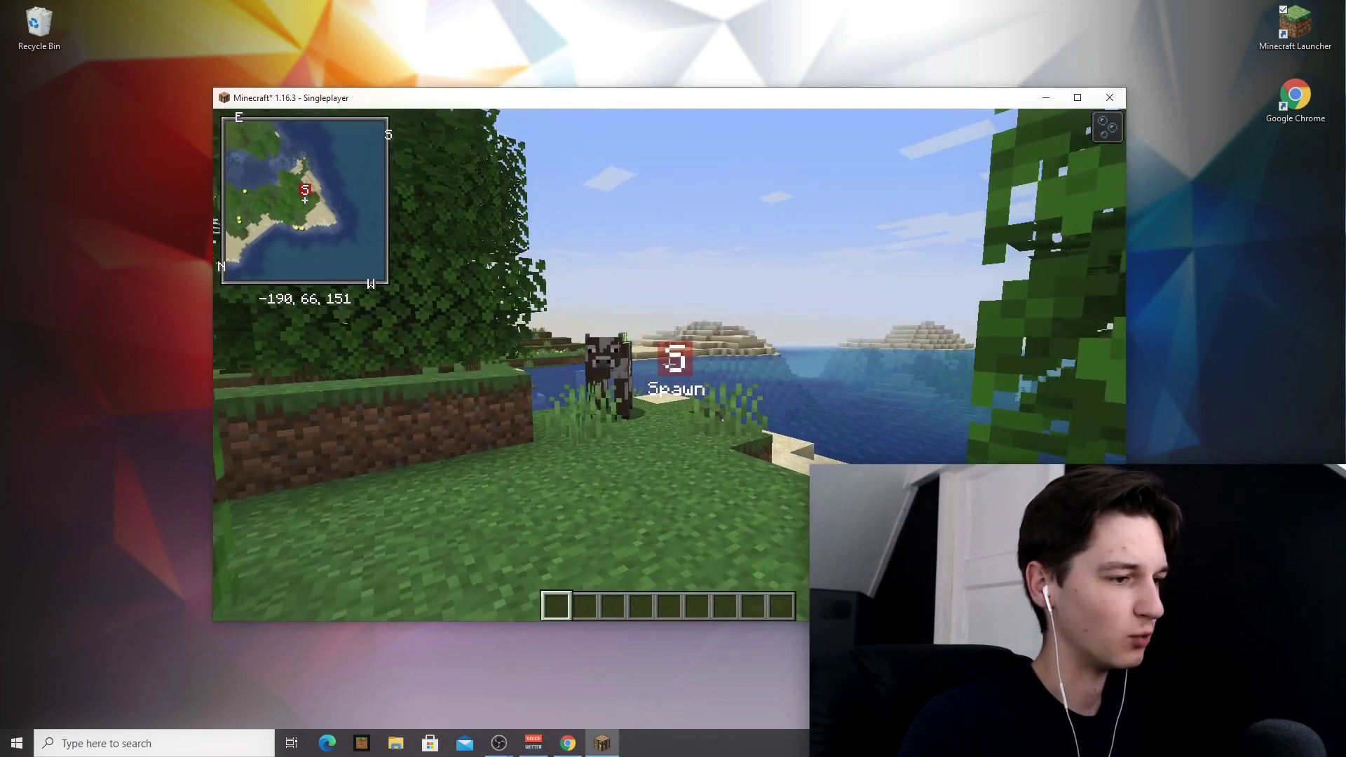
{"action": "key", "text": "w"}
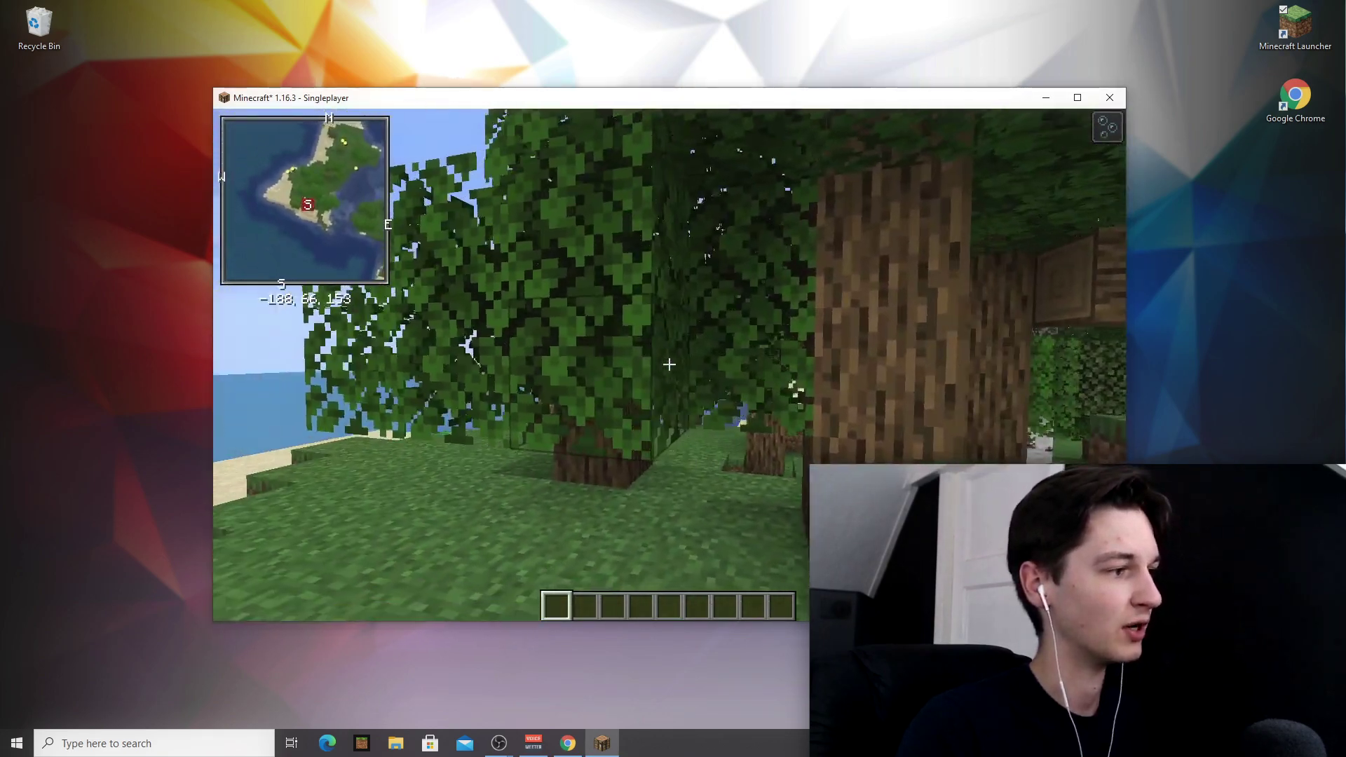
{"action": "key", "text": "w"}
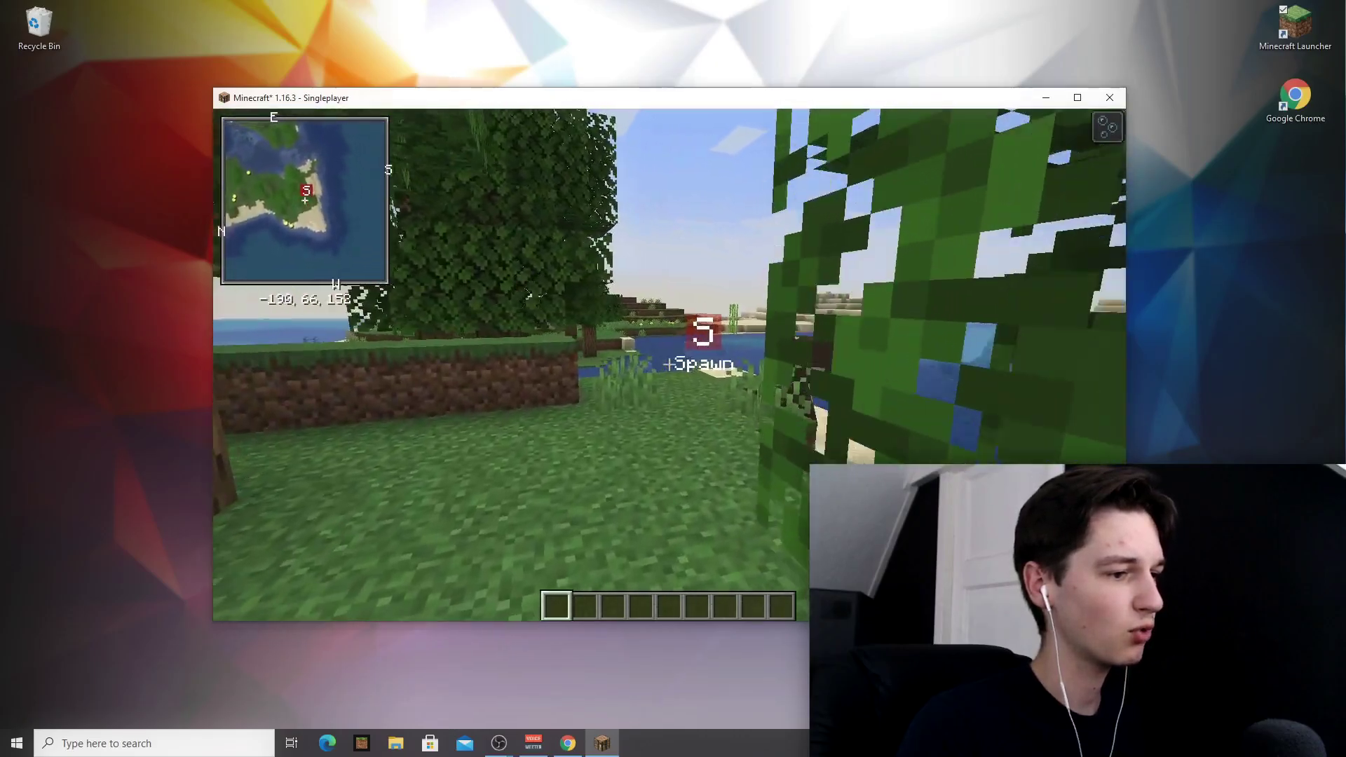
{"action": "key", "text": "w"}
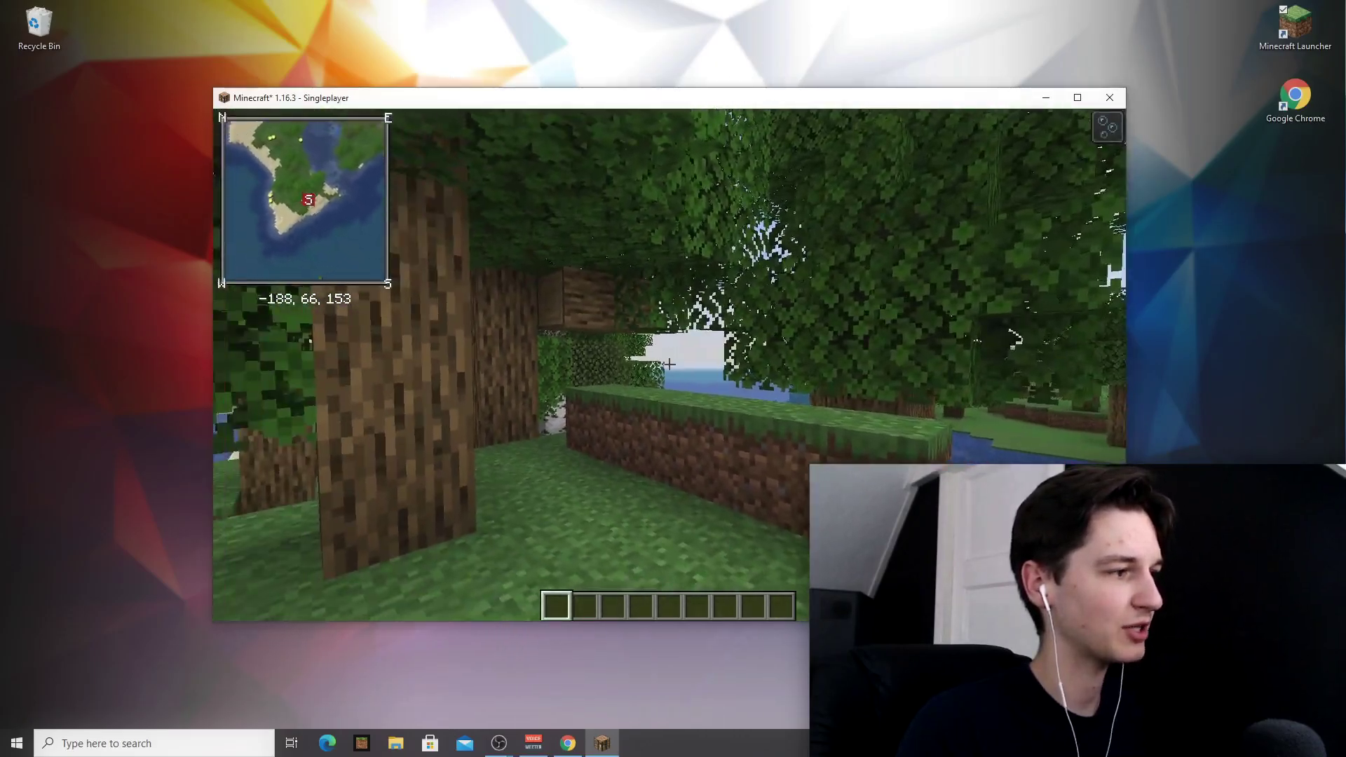
{"action": "key", "text": "w"}
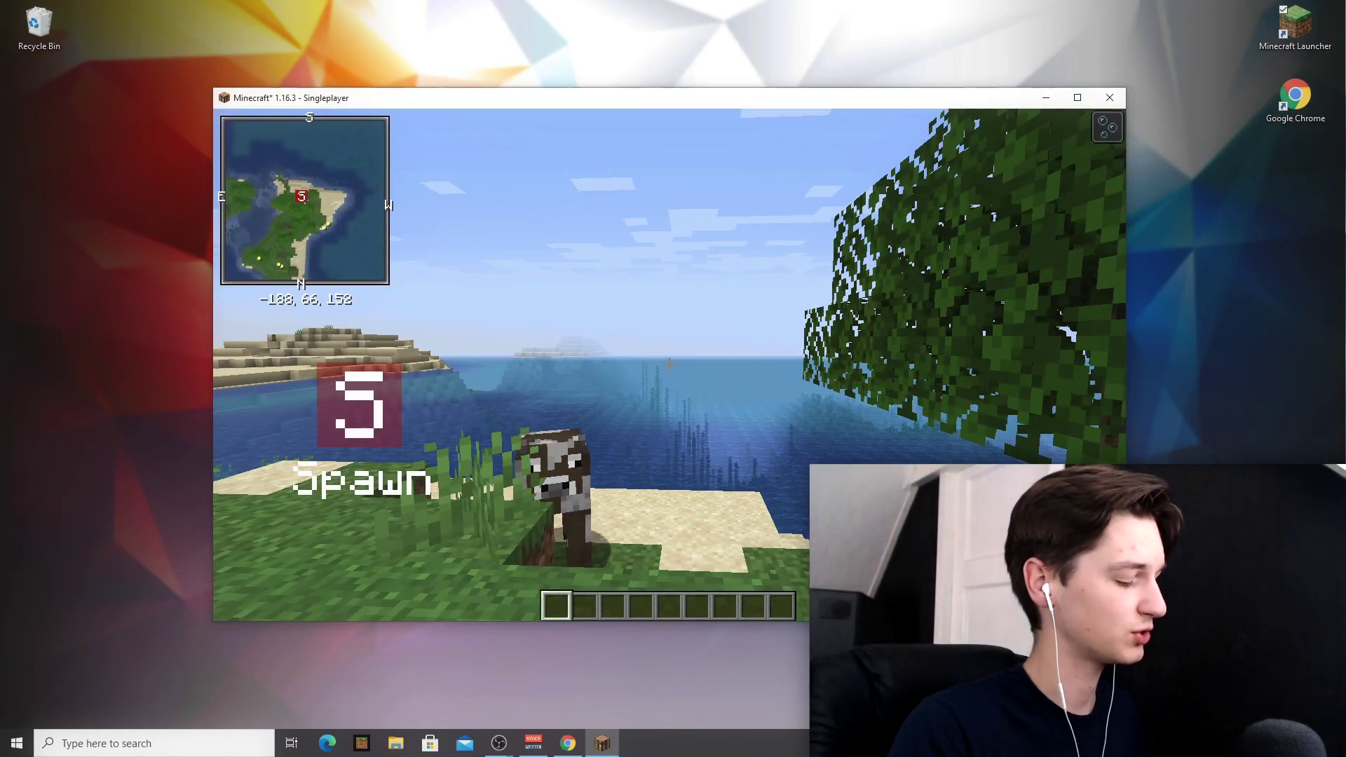
Zoom and pan Xaero's World Map around the Spawn marker's island, then return to the game
{"action": "key", "text": "m"}
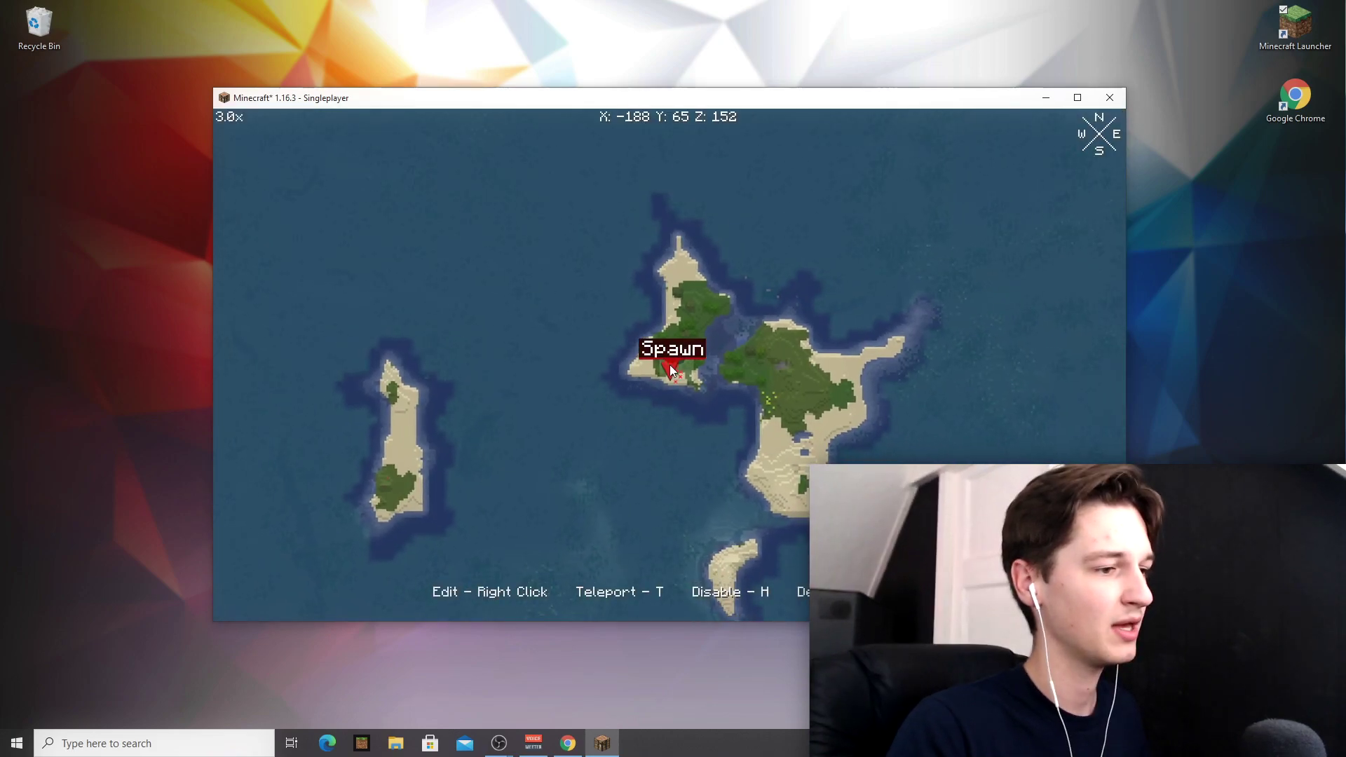
{"action": "scroll", "coordinate": [767, 368], "scroll_direction": "down", "scroll_amount": 4}
{"action": "scroll", "coordinate": [763, 368], "scroll_direction": "up", "scroll_amount": 5}
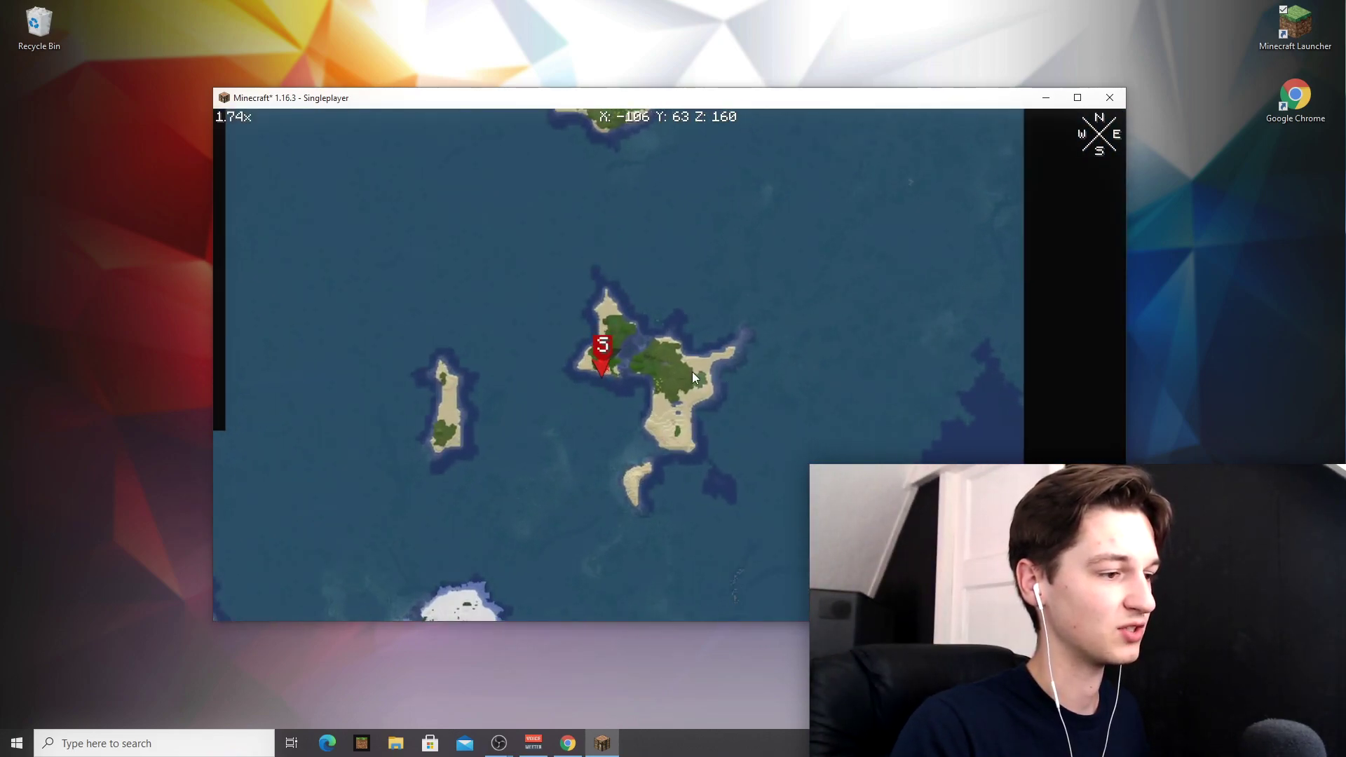
{"action": "scroll", "coordinate": [730, 365], "scroll_direction": "up", "scroll_amount": 7}
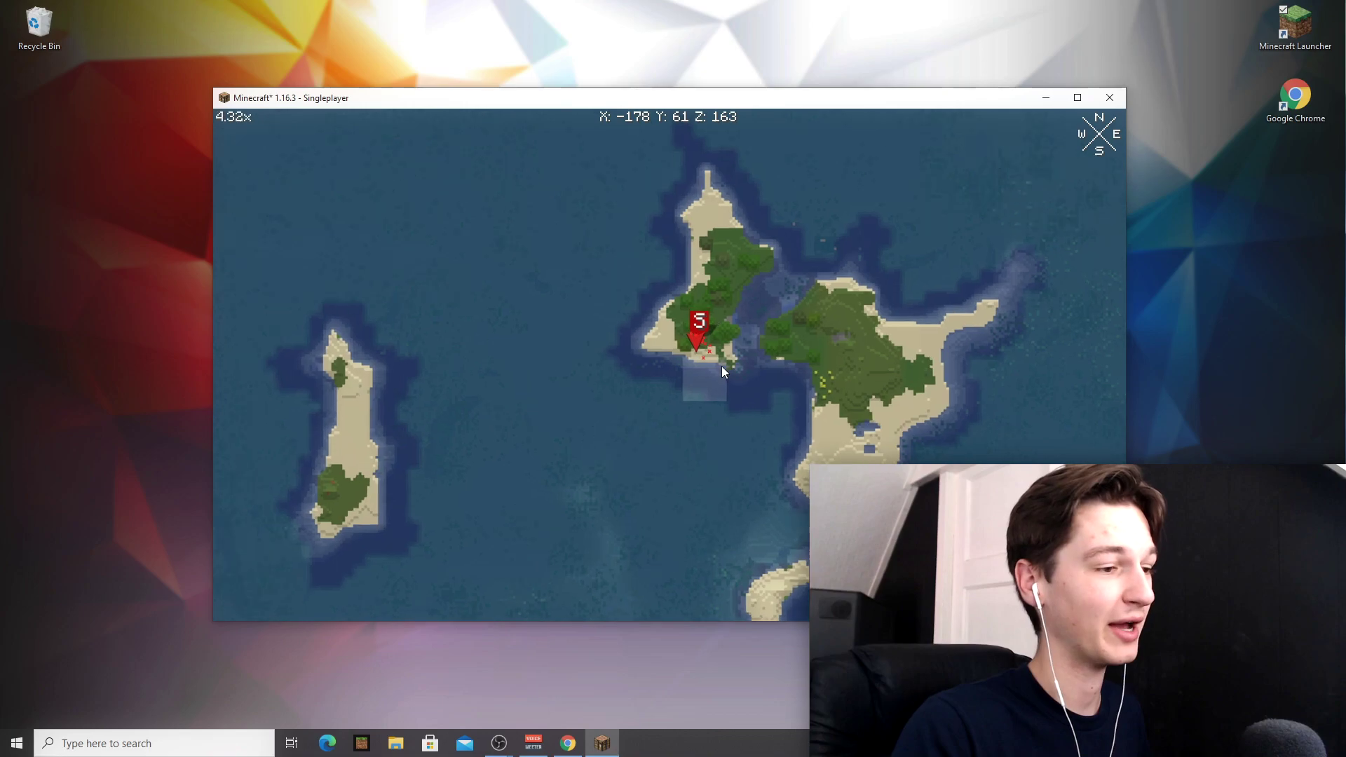
{"action": "scroll", "coordinate": [726, 343], "scroll_direction": "down", "scroll_amount": 7}
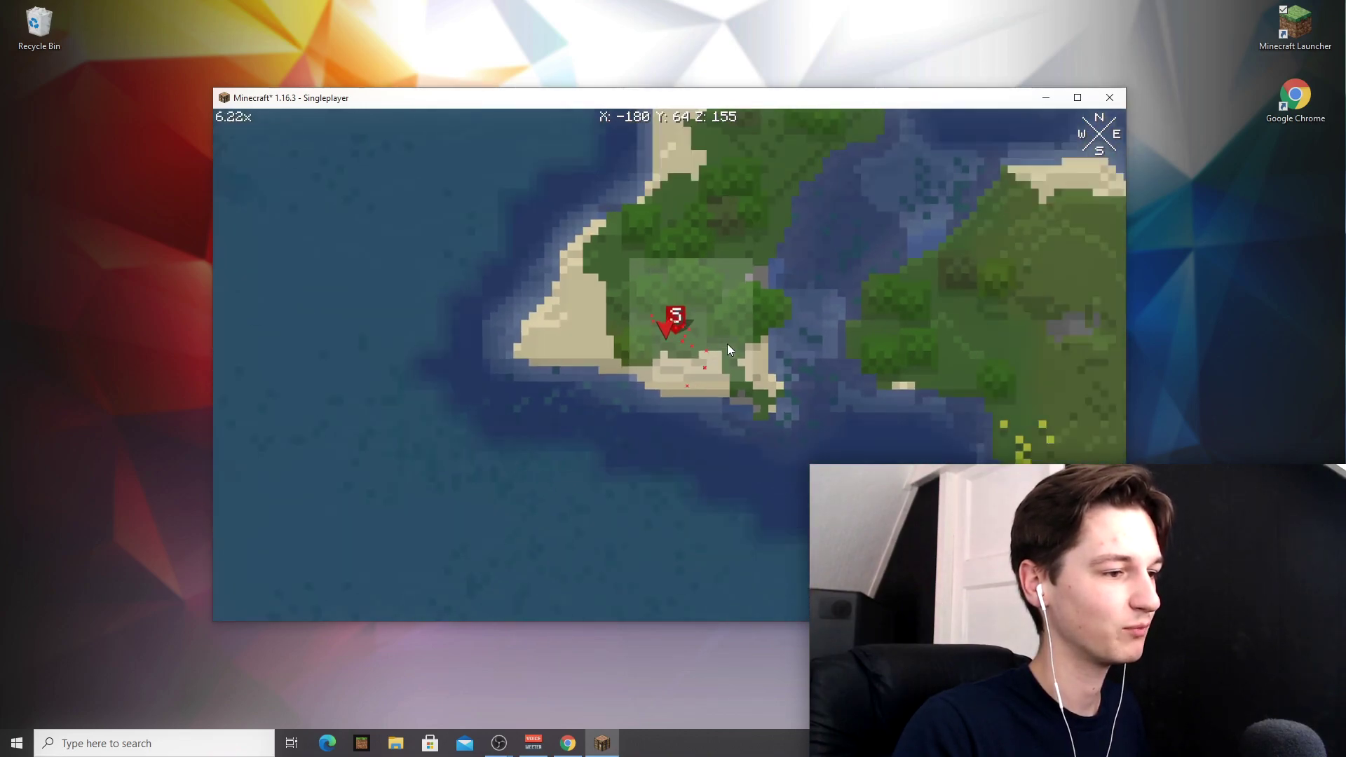
{"action": "scroll", "coordinate": [700, 352], "scroll_direction": "up", "scroll_amount": 3}
{"action": "left_click_drag", "start_coordinate": [701, 352], "coordinate": [762, 348]}
{"action": "scroll", "coordinate": [761, 348], "scroll_direction": "up", "scroll_amount": 2}
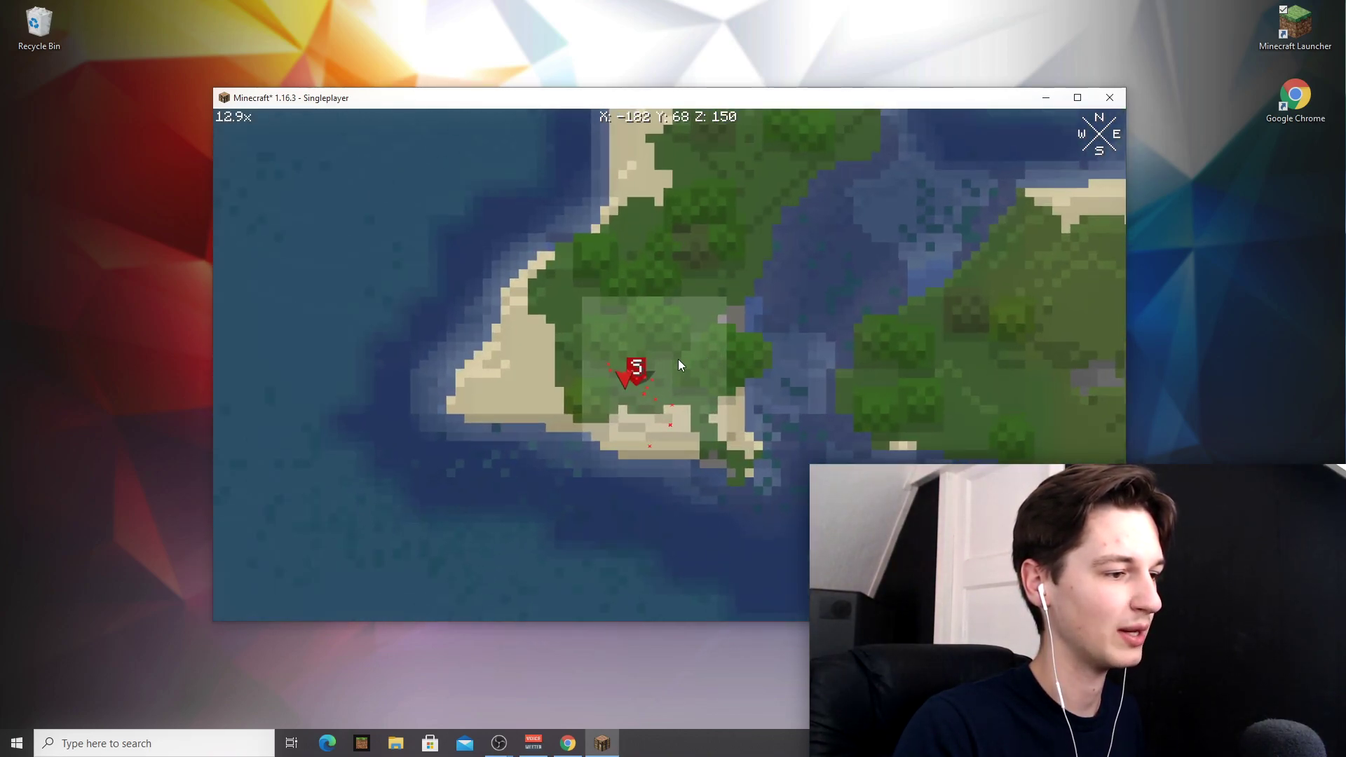
{"action": "left_click_drag", "start_coordinate": [676, 367], "coordinate": [778, 363]}
{"action": "scroll", "coordinate": [771, 354], "scroll_direction": "down", "scroll_amount": 6}
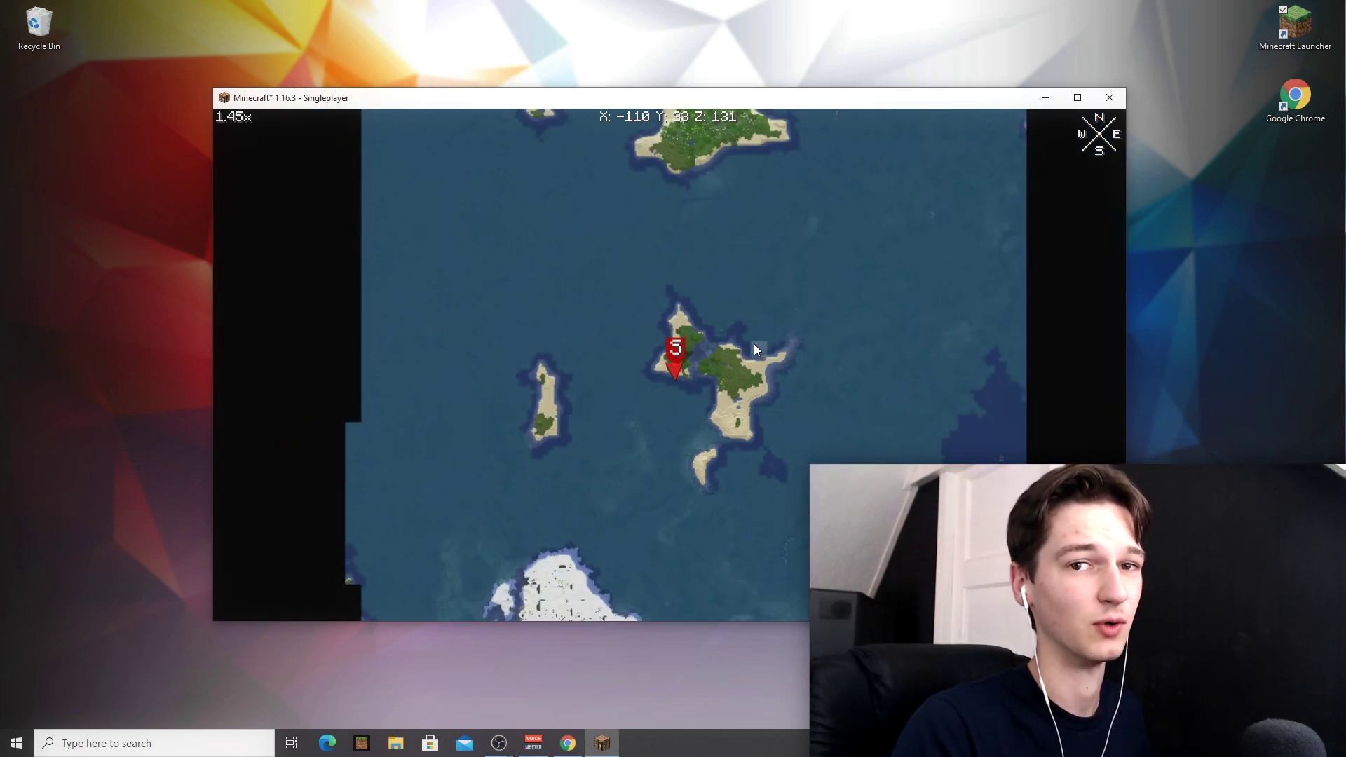
{"action": "key", "text": "m"}
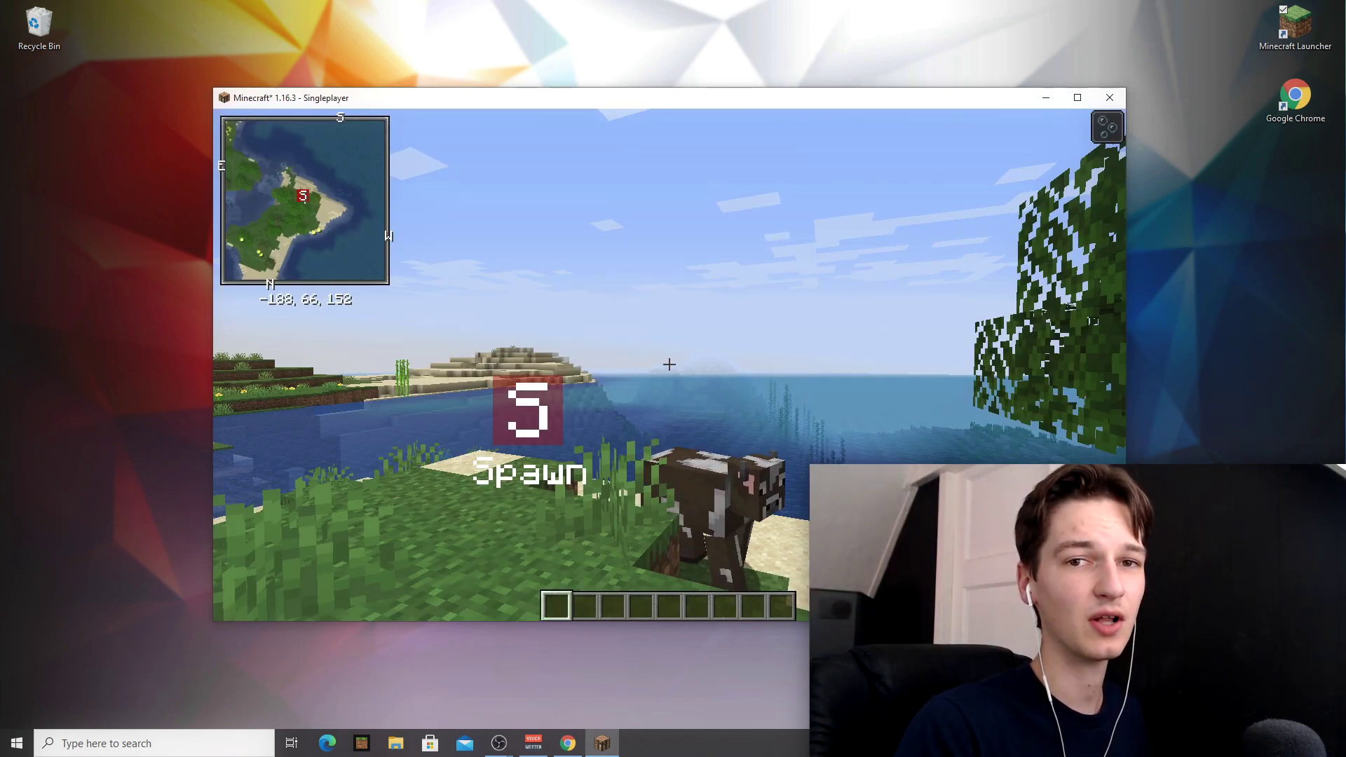